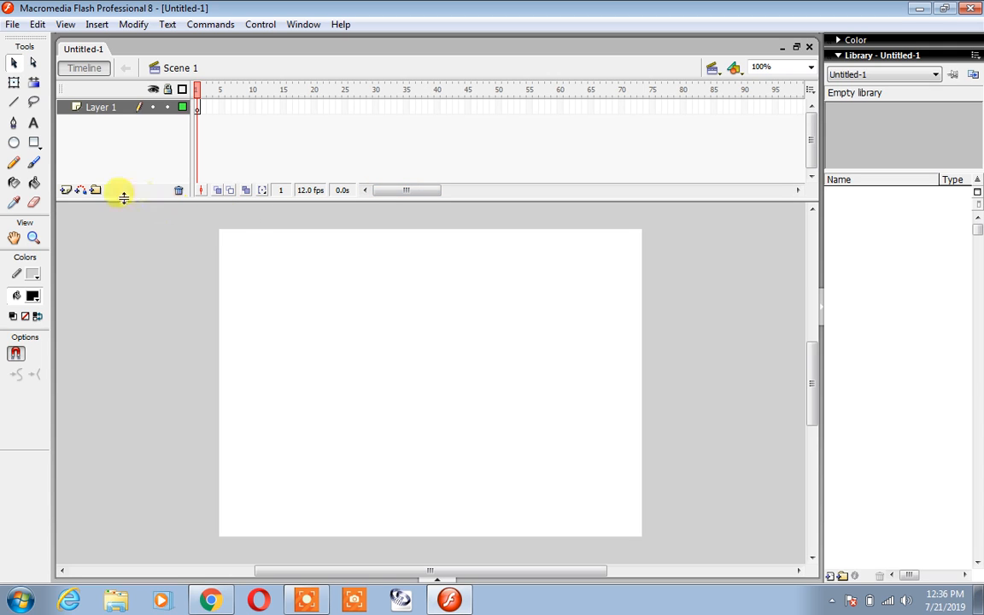
# - Add a text field in the upper middle of the stage containing the Webdings ambulance character "h"
pyautogui.click(34, 124)
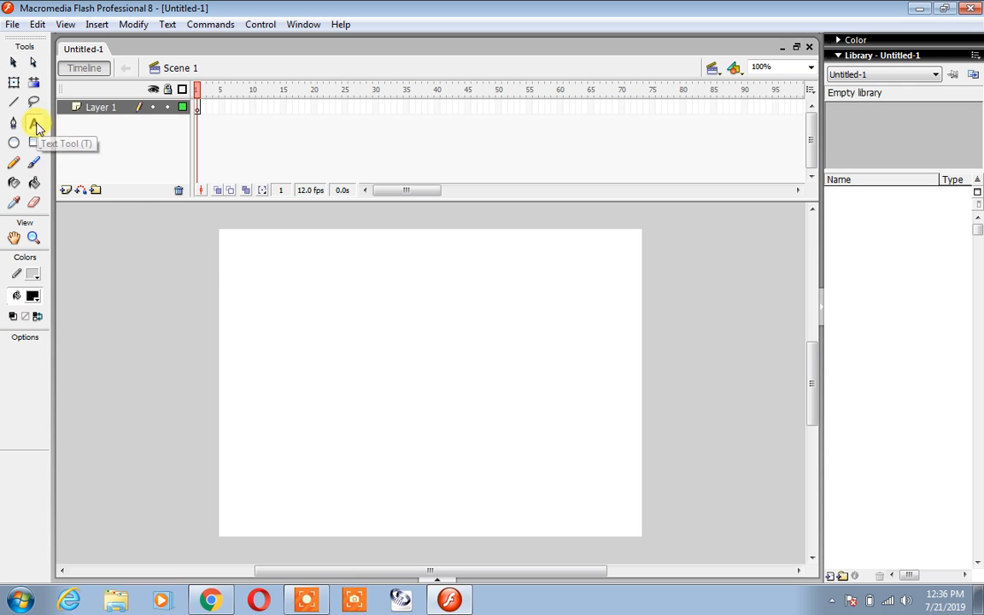
pyautogui.click(346, 295)
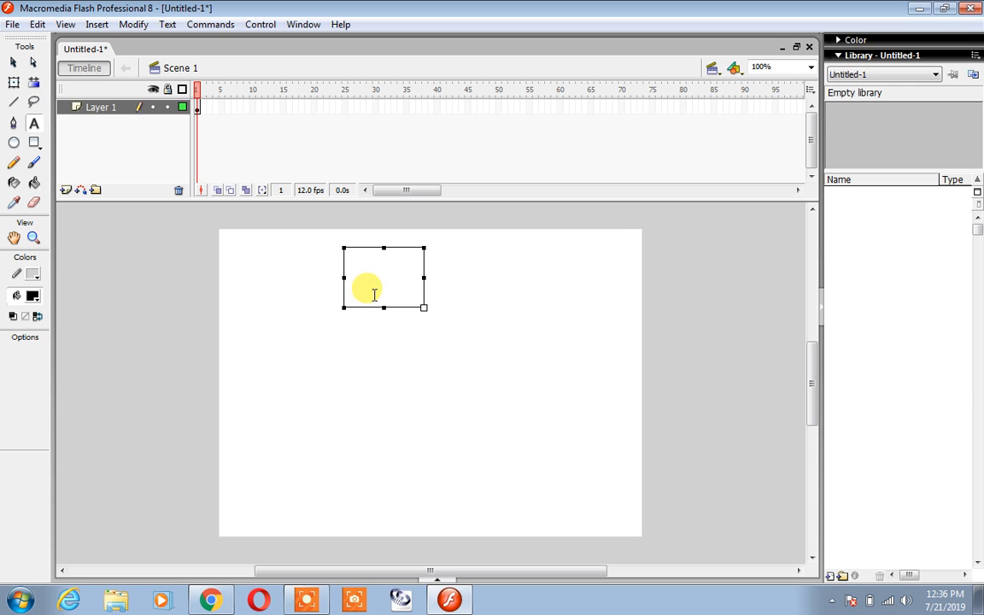
pyautogui.write('h')
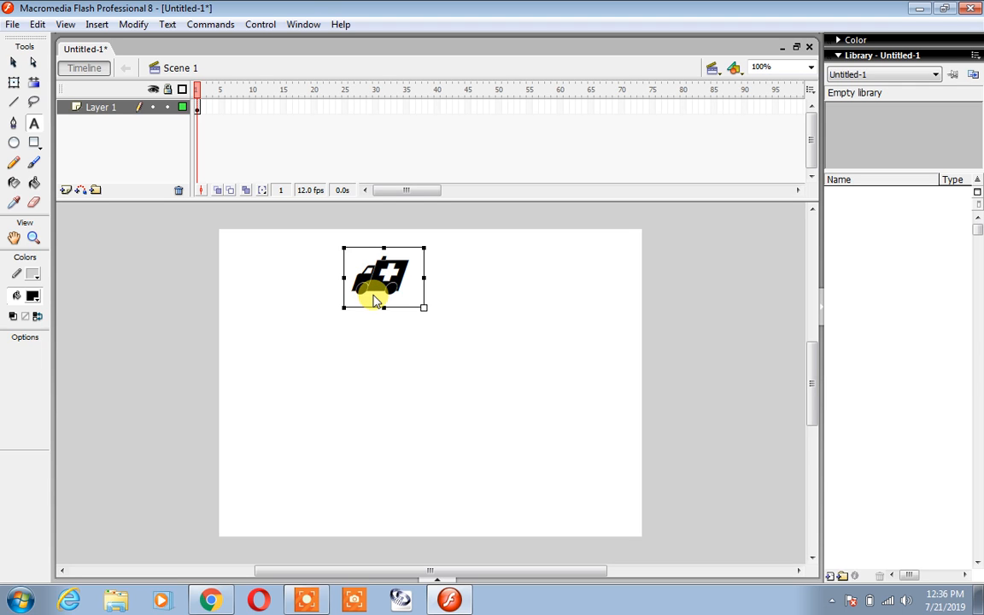
# - Remove the bold and italic styling from the ambulance character
pyautogui.moveTo(385, 275); pyautogui.dragTo(345, 286)
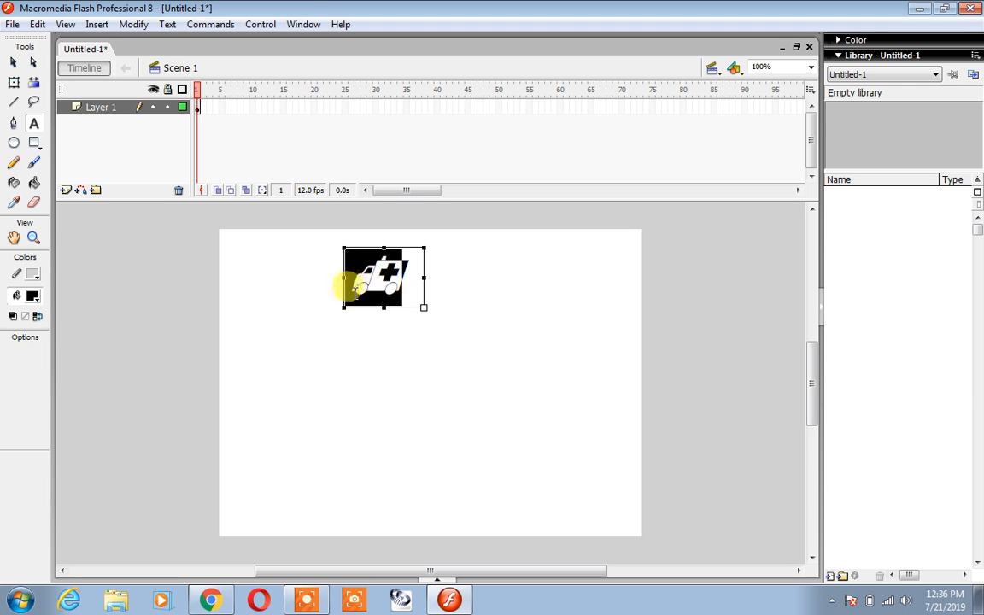
pyautogui.click(432, 581)
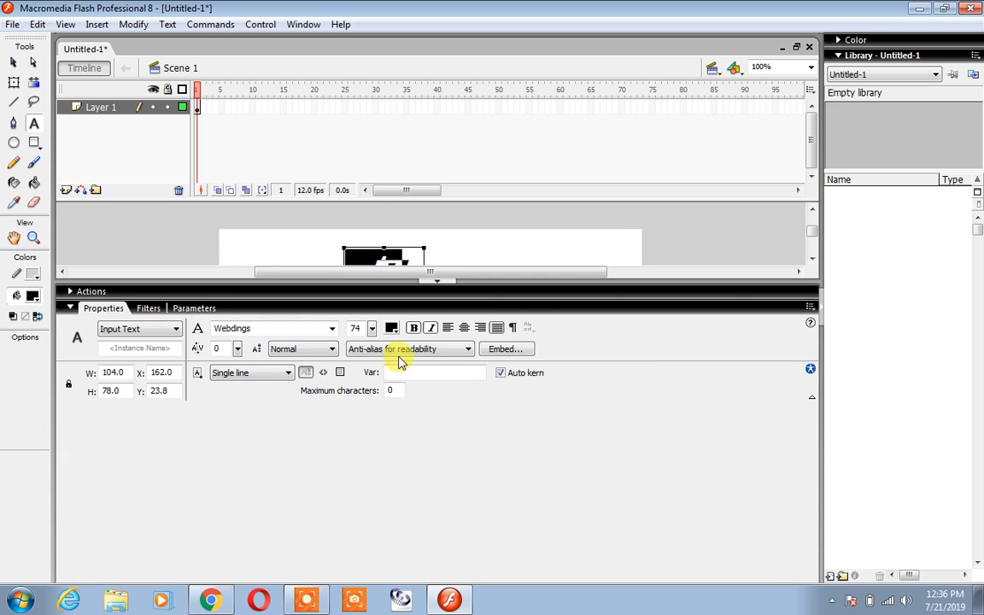
pyautogui.click(415, 330)
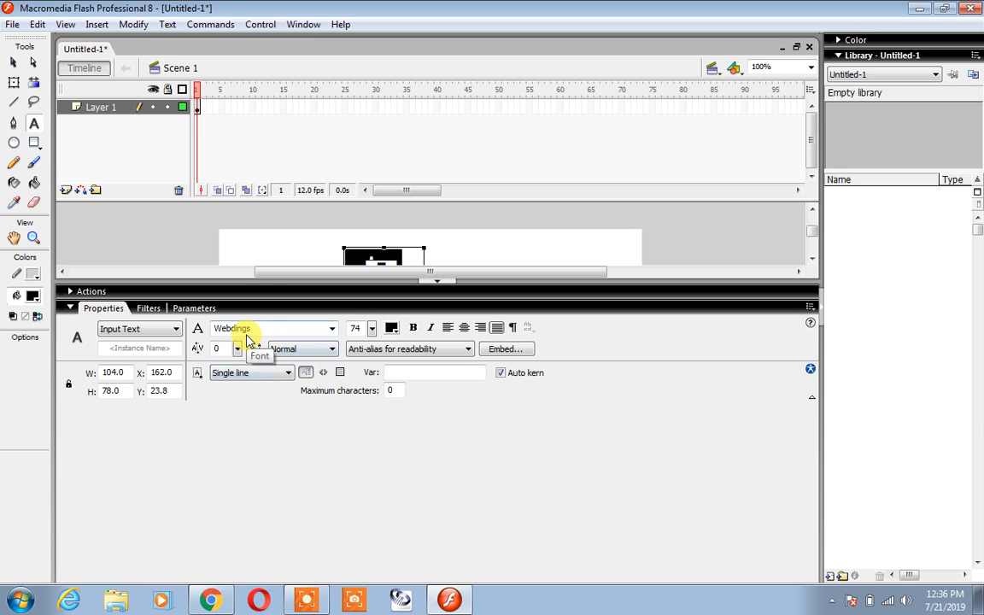
pyautogui.click(434, 281)
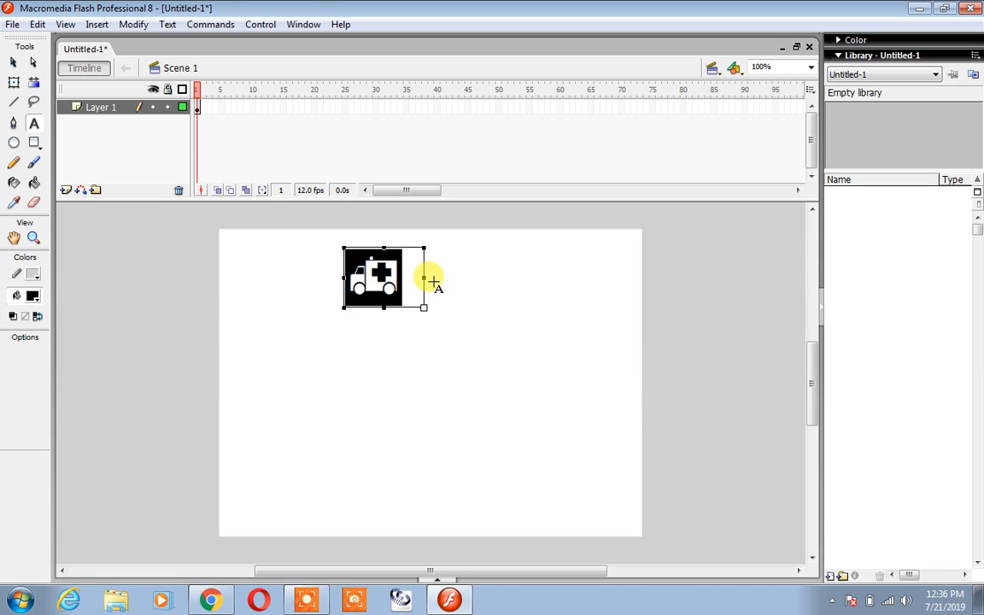
# - Try to enlarge the ambulance by resizing its text field, and undo the resize
pyautogui.click(14, 63)
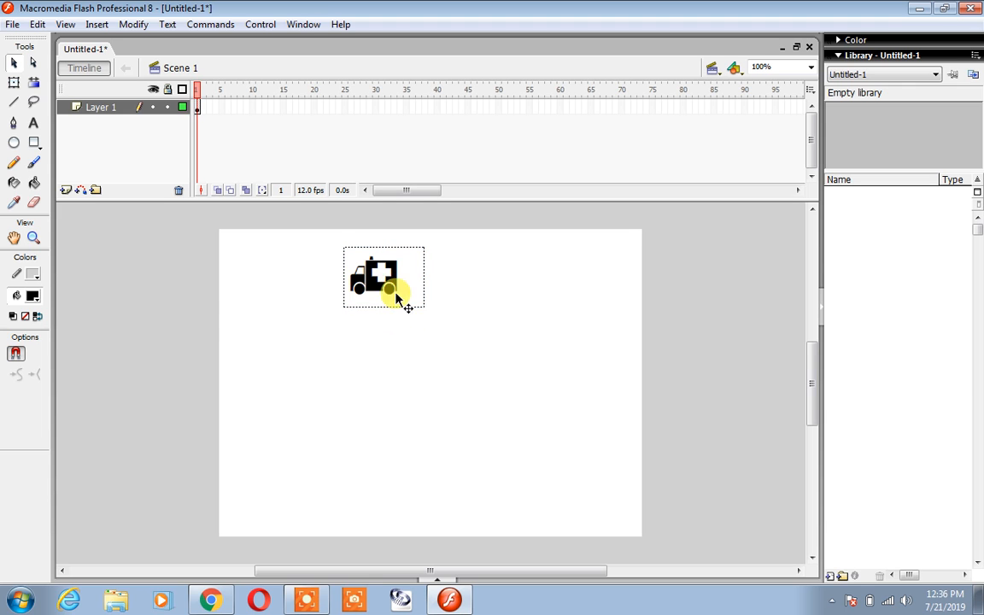
pyautogui.moveTo(422, 307); pyautogui.dragTo(536, 370)
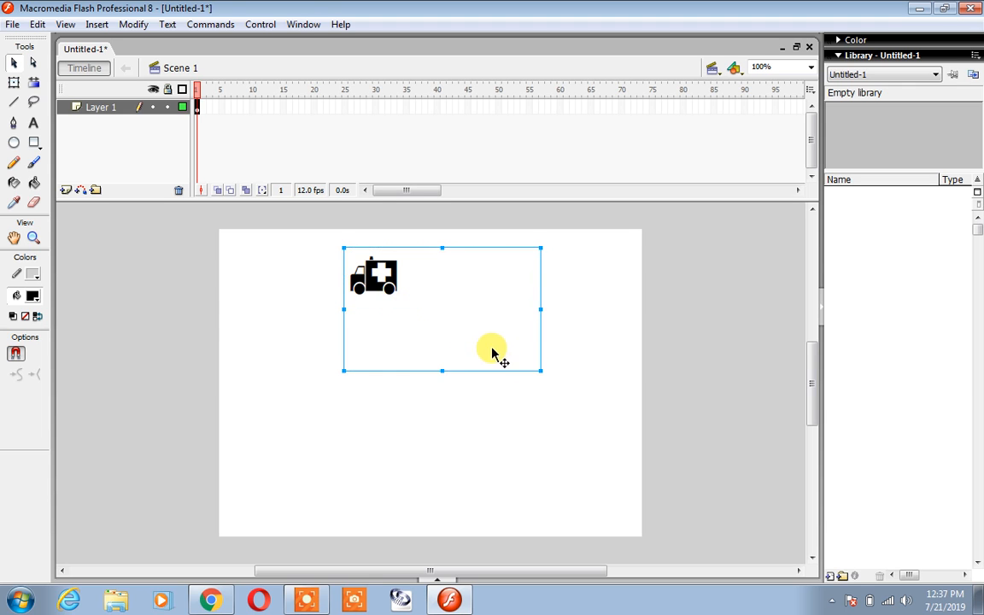
pyautogui.hotkey('ctrl', 'z')
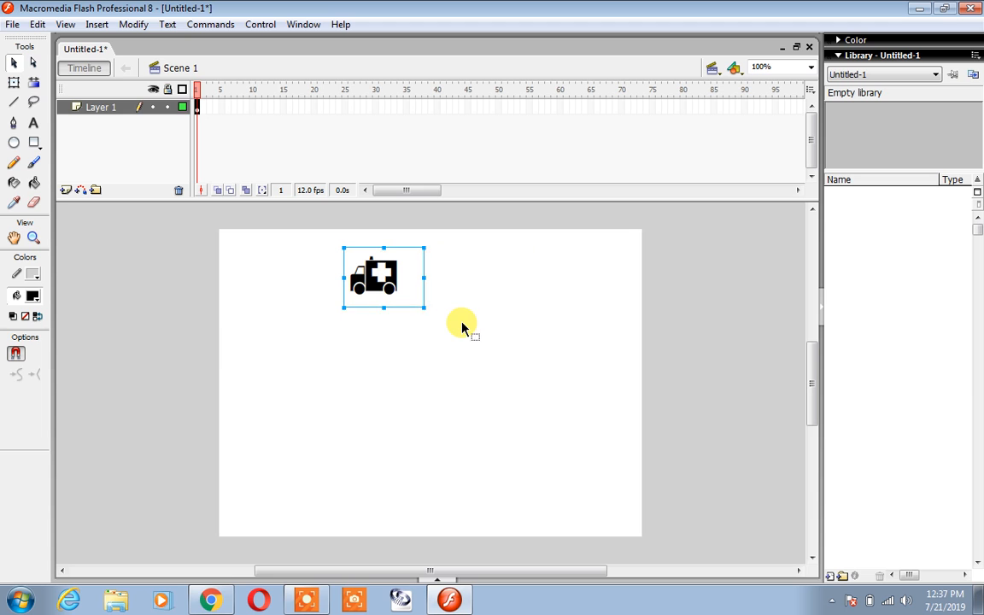
# - Set the ambulance text's line type to Multiline and change its text type to Static Text
pyautogui.click(431, 579)
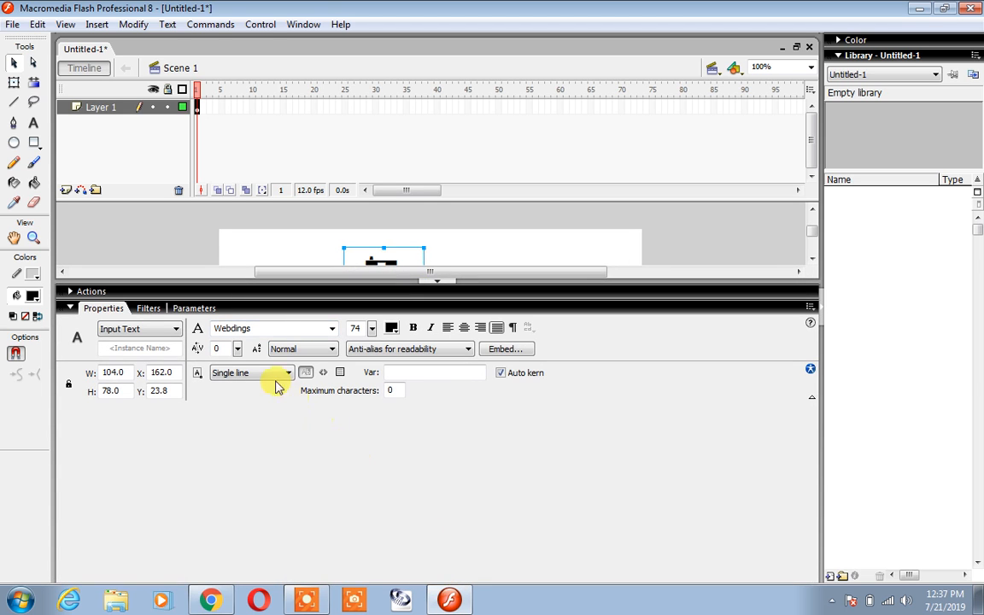
pyautogui.click(273, 373)
pyautogui.click(253, 399)
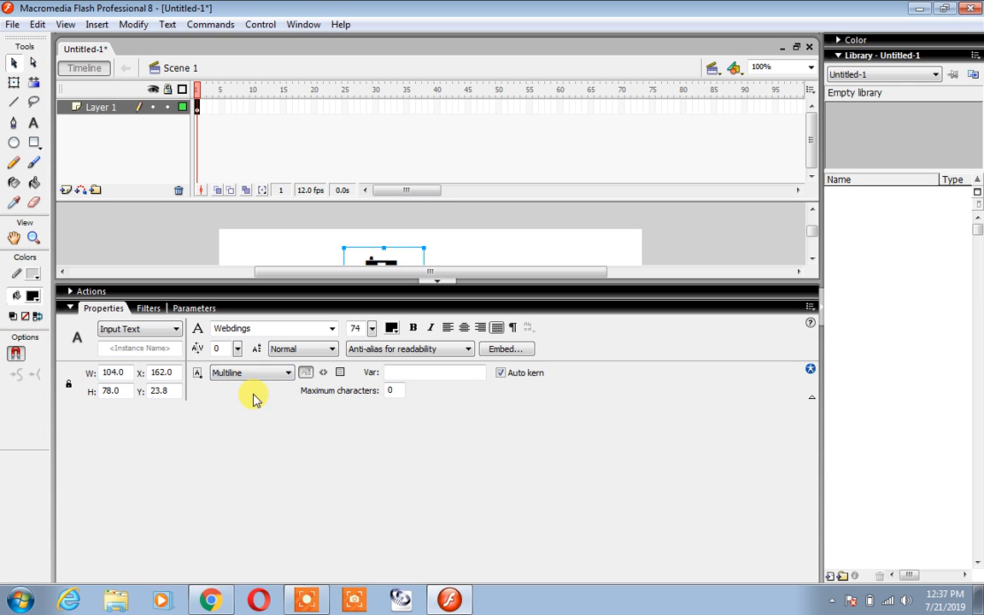
pyautogui.click(149, 330)
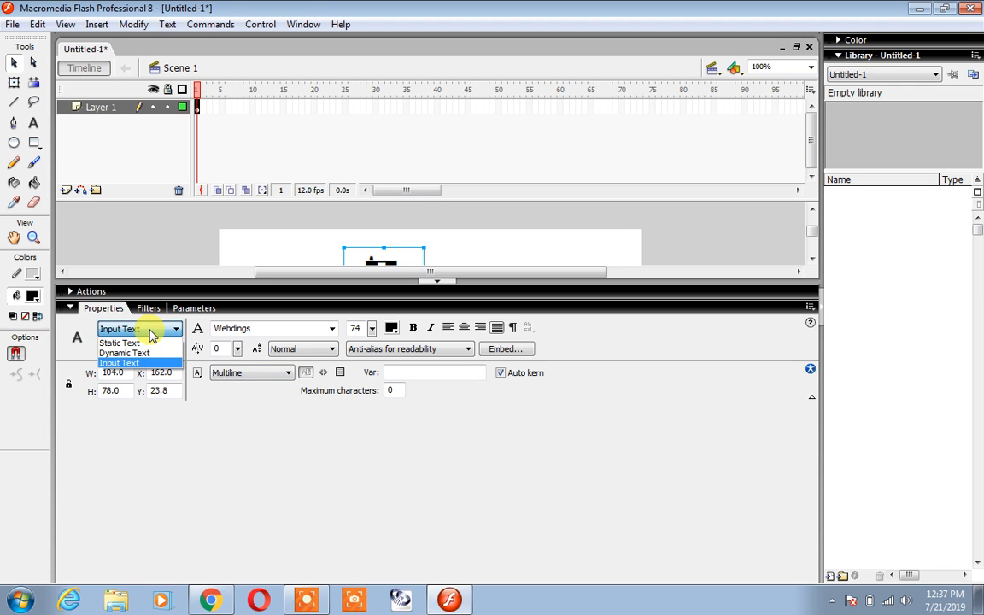
pyautogui.click(140, 342)
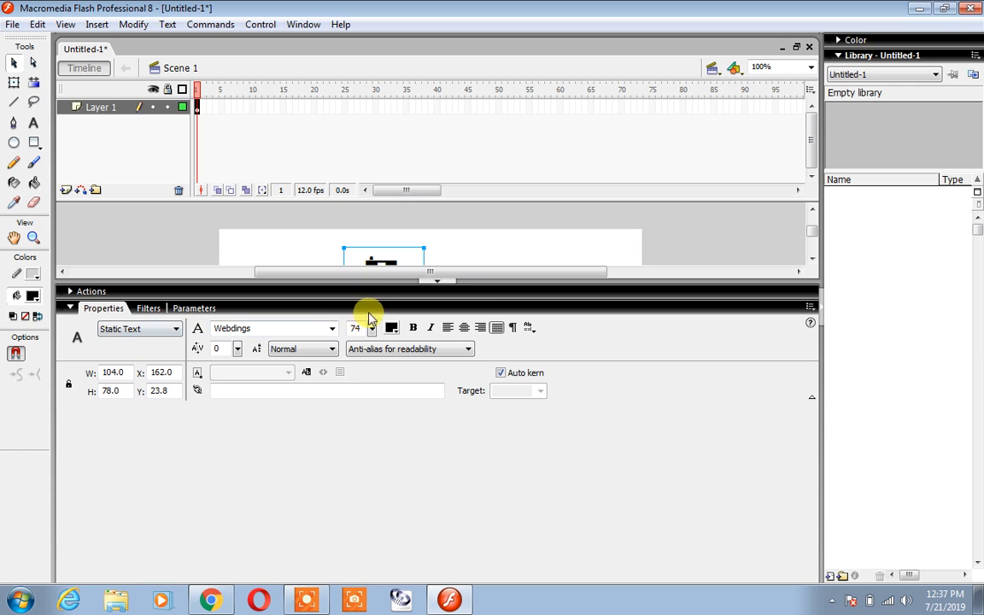
pyautogui.click(439, 280)
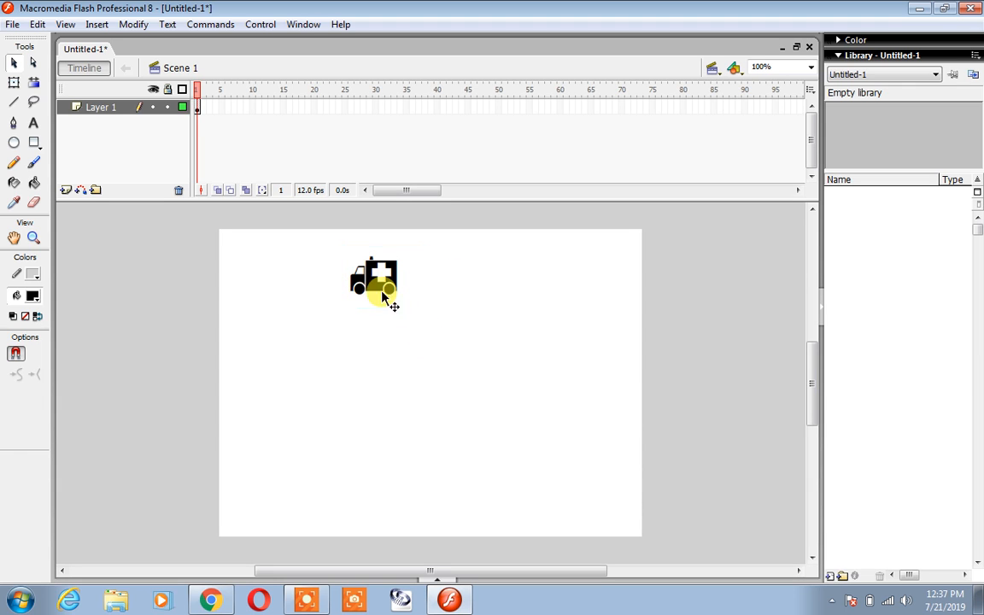
# - Enlarge the ambulance with Free Transform and mirror it to face right in the lower-left area of the stage
pyautogui.click(19, 86)
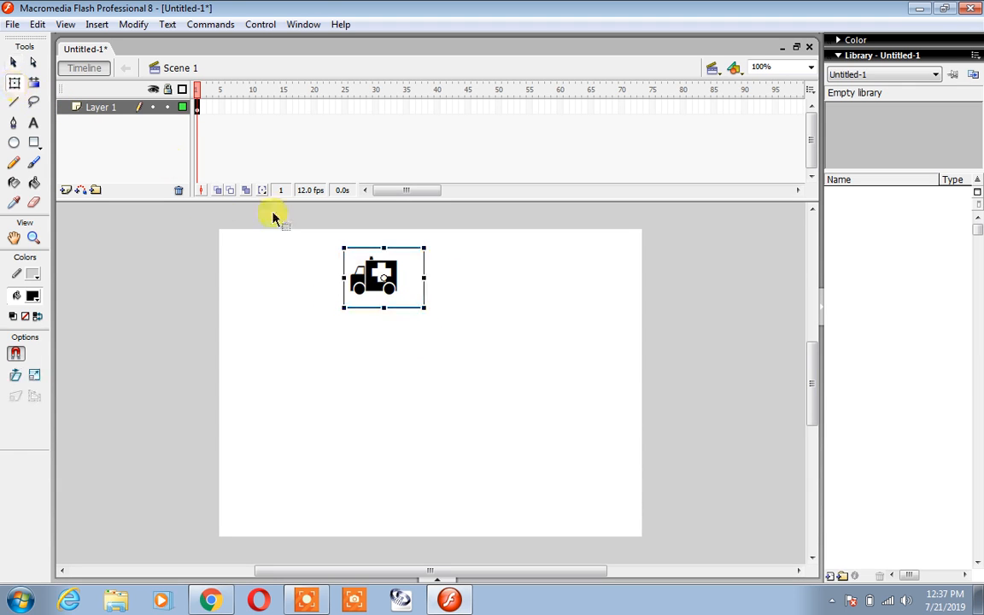
pyautogui.moveTo(423, 307); pyautogui.dragTo(471, 346)
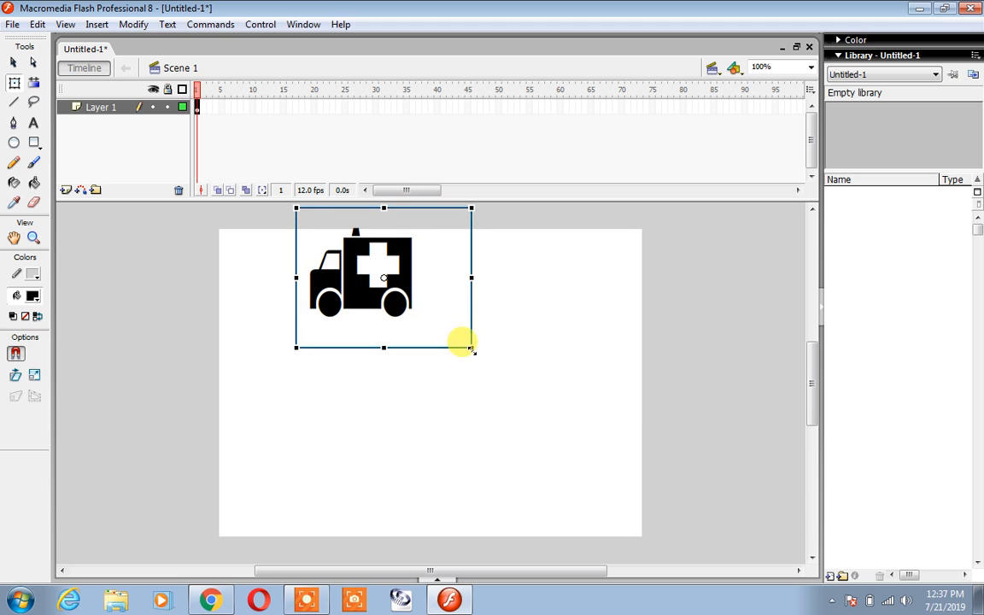
pyautogui.moveTo(405, 305); pyautogui.dragTo(310, 487)
pyautogui.moveTo(397, 394); pyautogui.dragTo(224, 493)
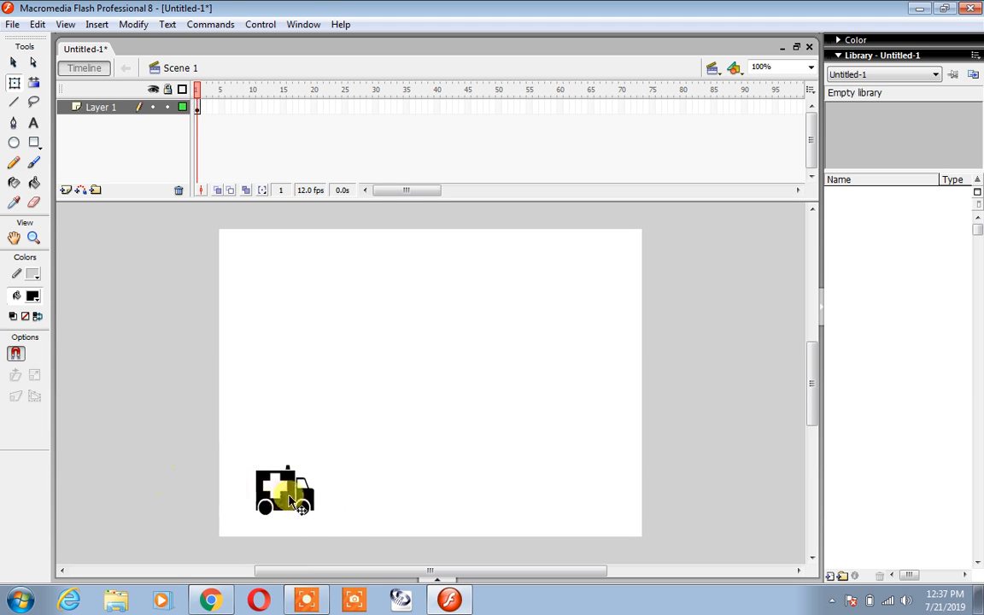
# - Move the ambulance against the stage's left edge and break it apart into a shape
pyautogui.moveTo(304, 506); pyautogui.dragTo(271, 507)
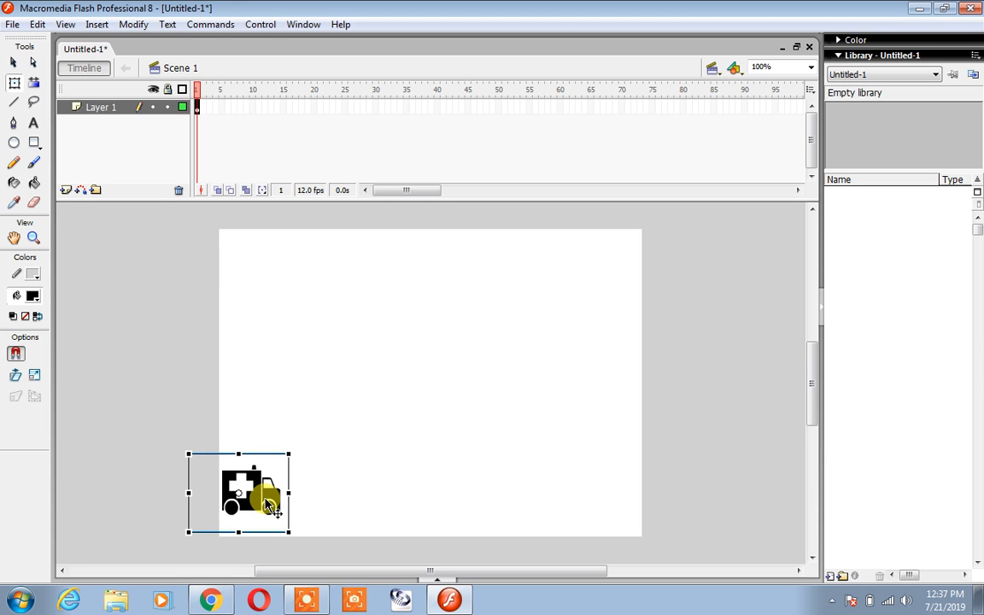
pyautogui.hotkey('ctrl', 'b')
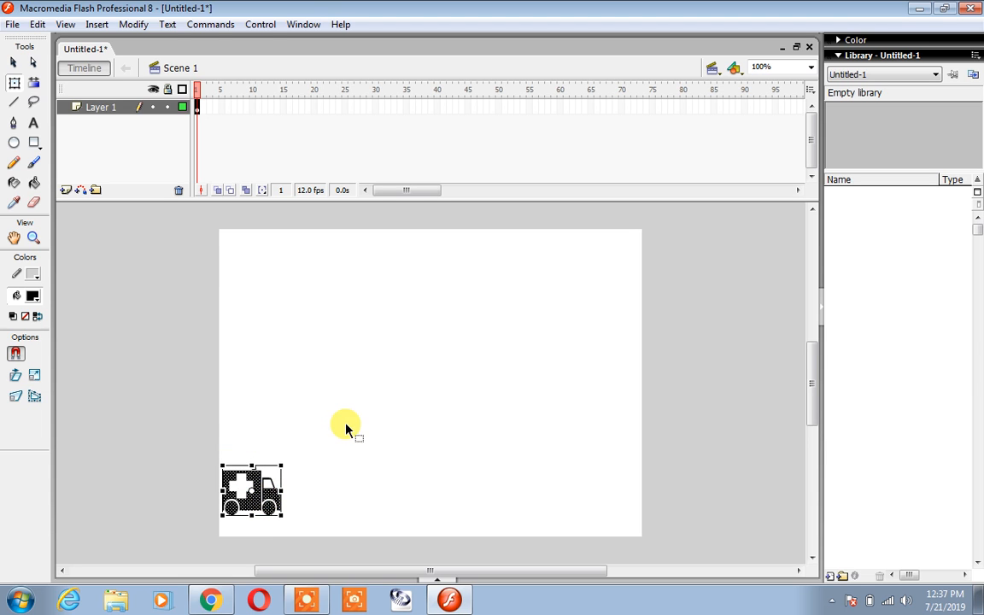
# - Try to recolor the ambulance by choosing the red radial gradient as the stroke color
pyautogui.click(32, 277)
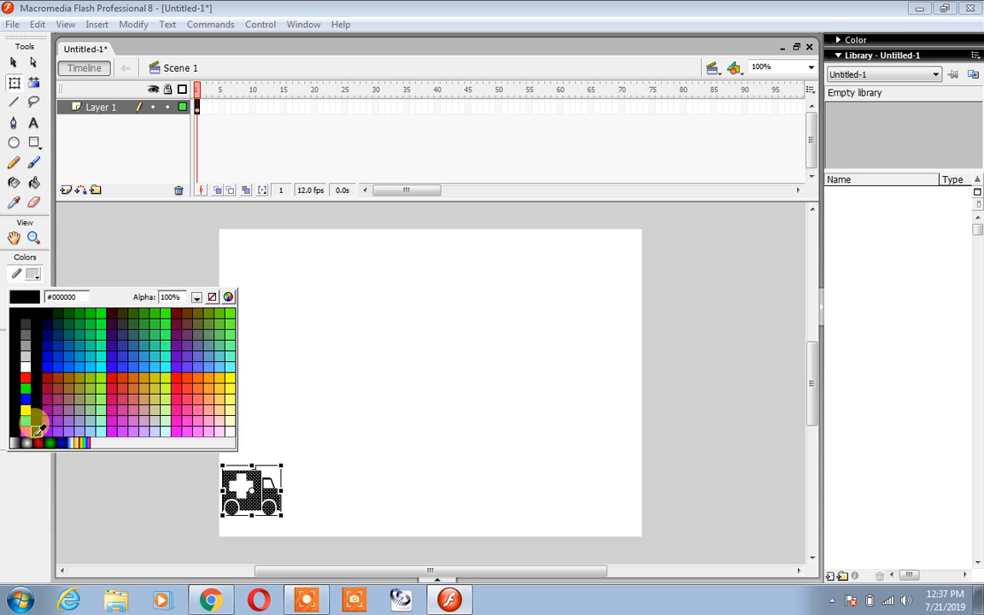
pyautogui.click(33, 401)
pyautogui.click(108, 500)
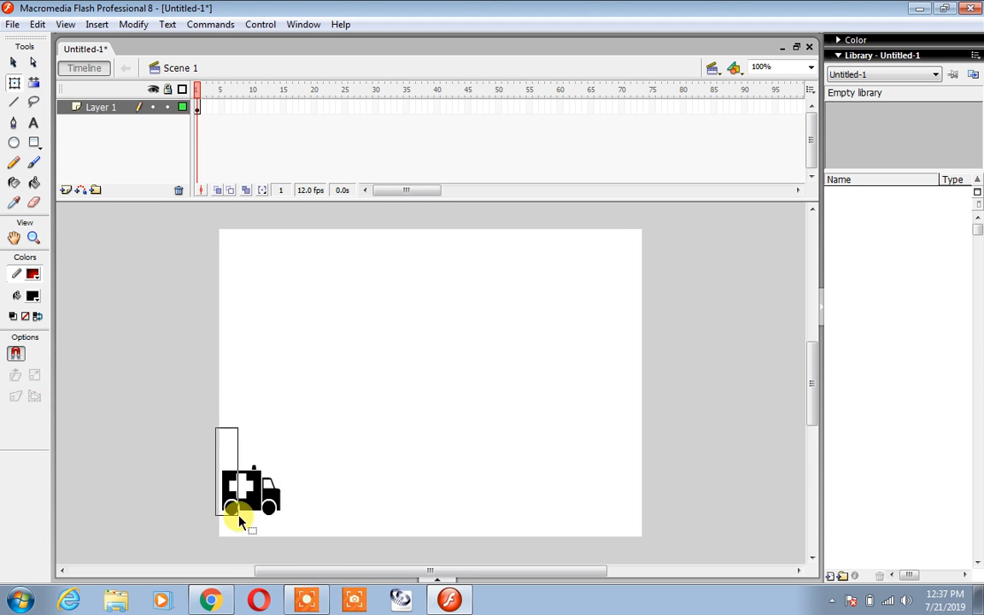
pyautogui.moveTo(240, 521); pyautogui.dragTo(288, 517)
pyautogui.click(33, 274)
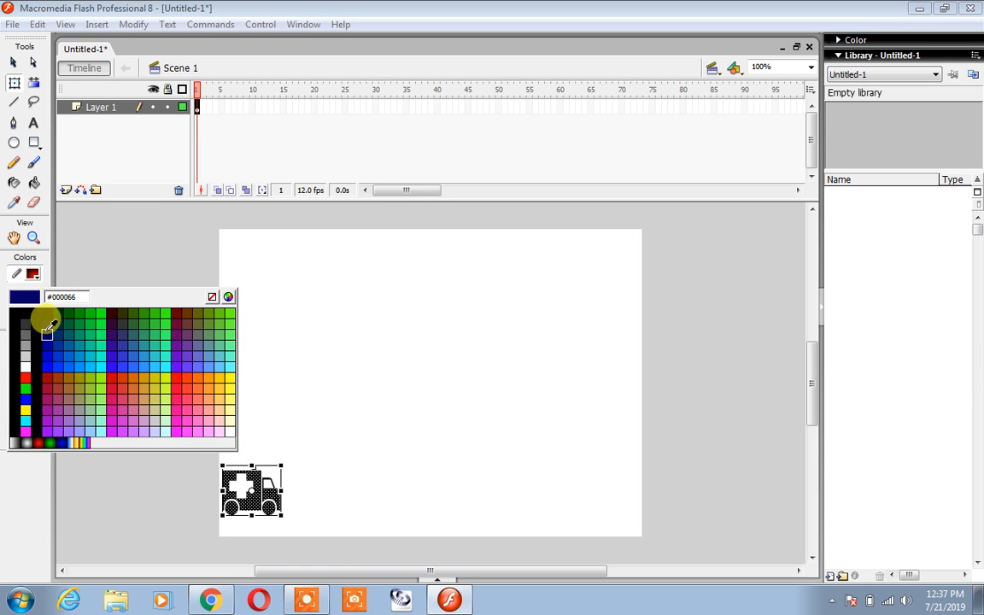
pyautogui.click(117, 229)
# - Fill the whole ambulance shape with the red radial gradient
pyautogui.moveTo(140, 399); pyautogui.dragTo(322, 523)
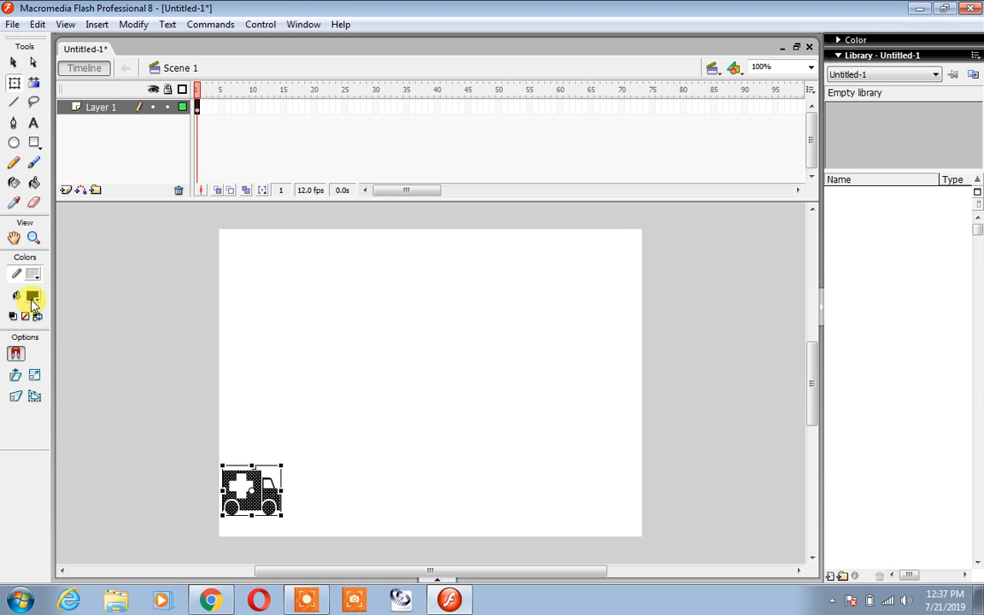
pyautogui.click(32, 297)
pyautogui.click(38, 465)
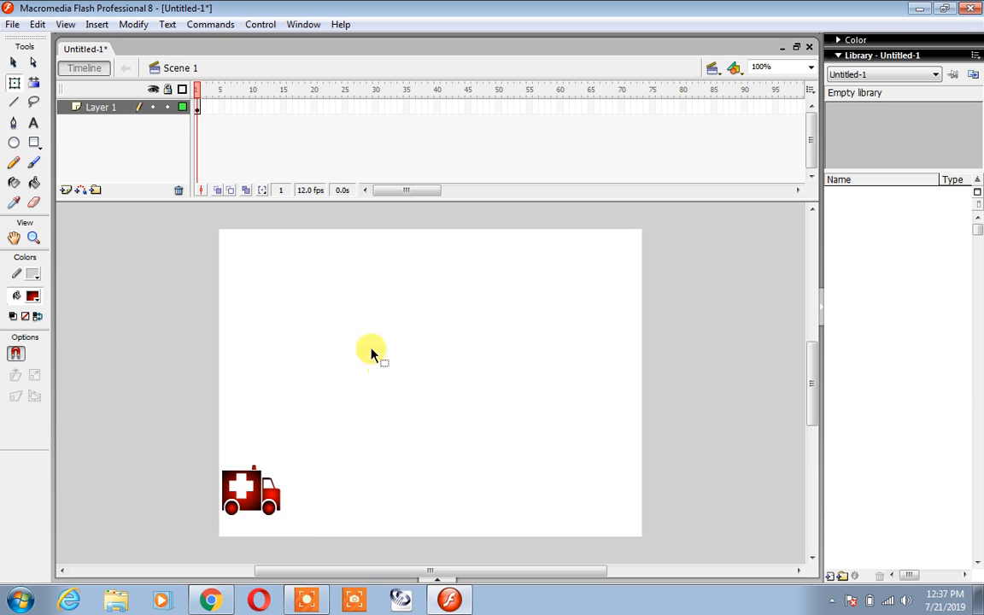
# - Add a new layer above the ambulance layer and start a text object in the upper-left part of the stage
pyautogui.click(66, 191)
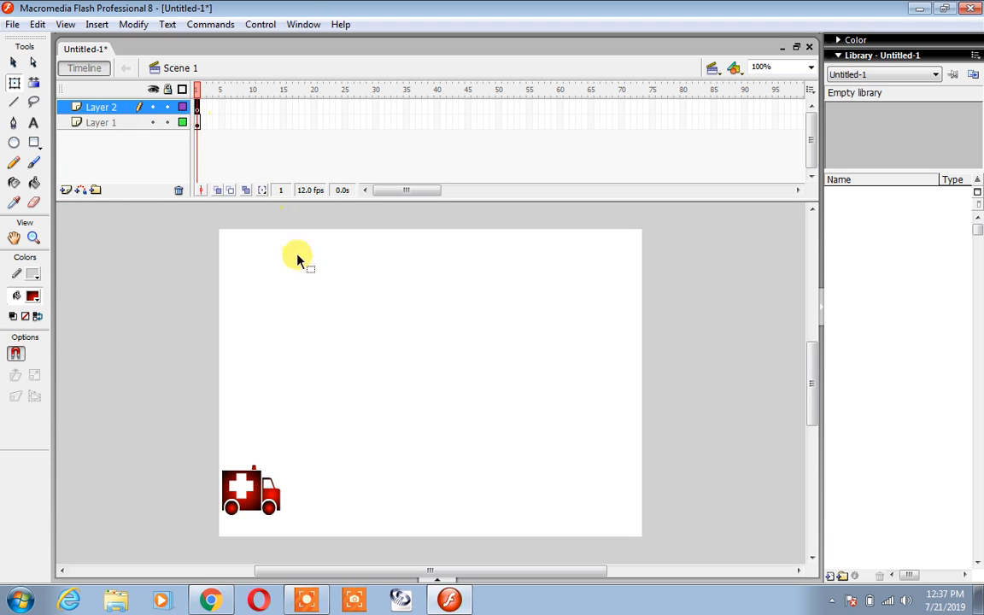
pyautogui.click(33, 124)
pyautogui.click(298, 289)
# - Try out various Webdings characters in the new text object and clear them all
pyautogui.write('agklsb;')
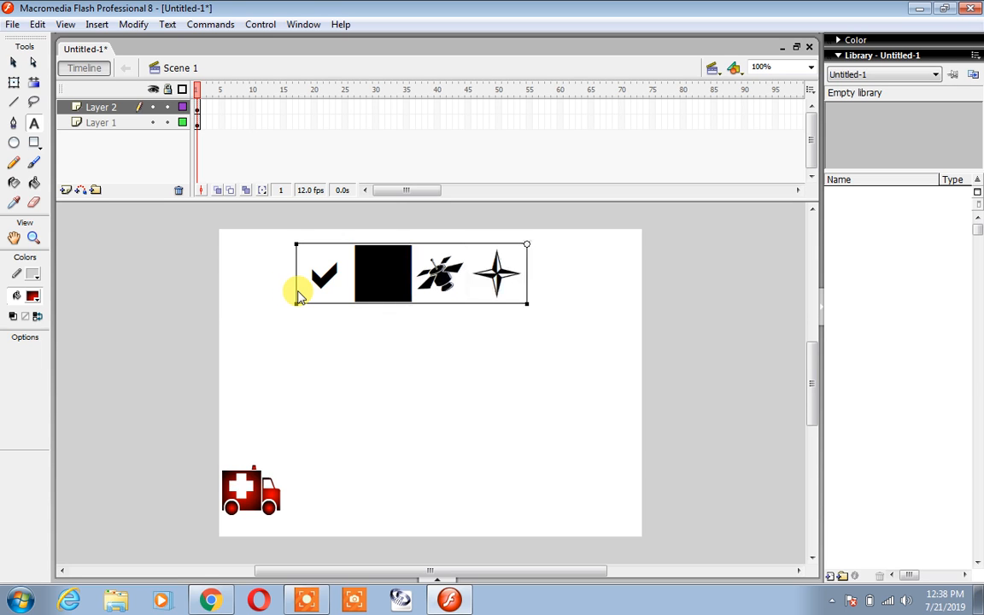
pyautogui.write('oi')
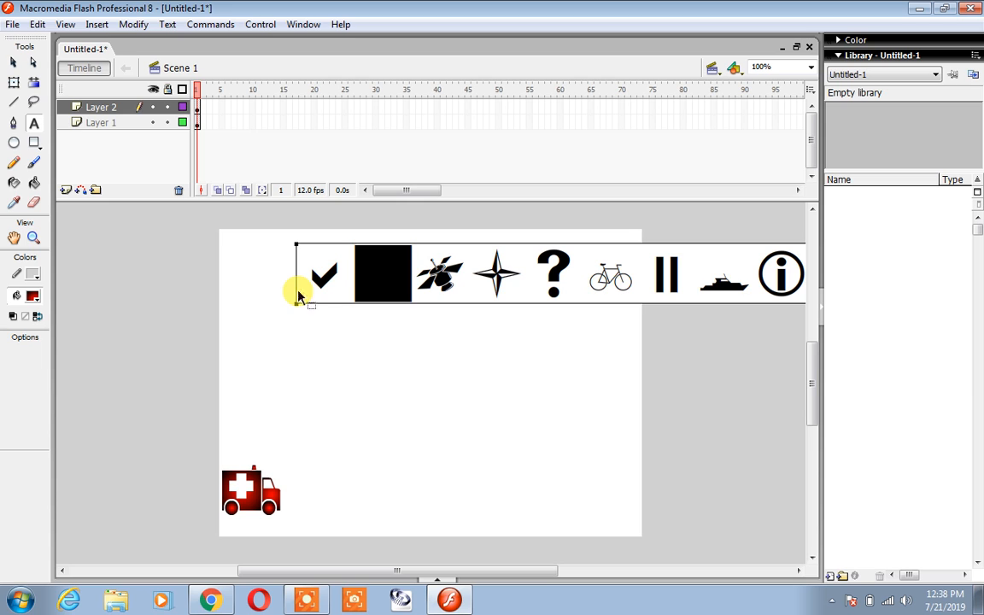
pyautogui.hotkey('ctrl', 'a')
pyautogui.press('BackSpace')
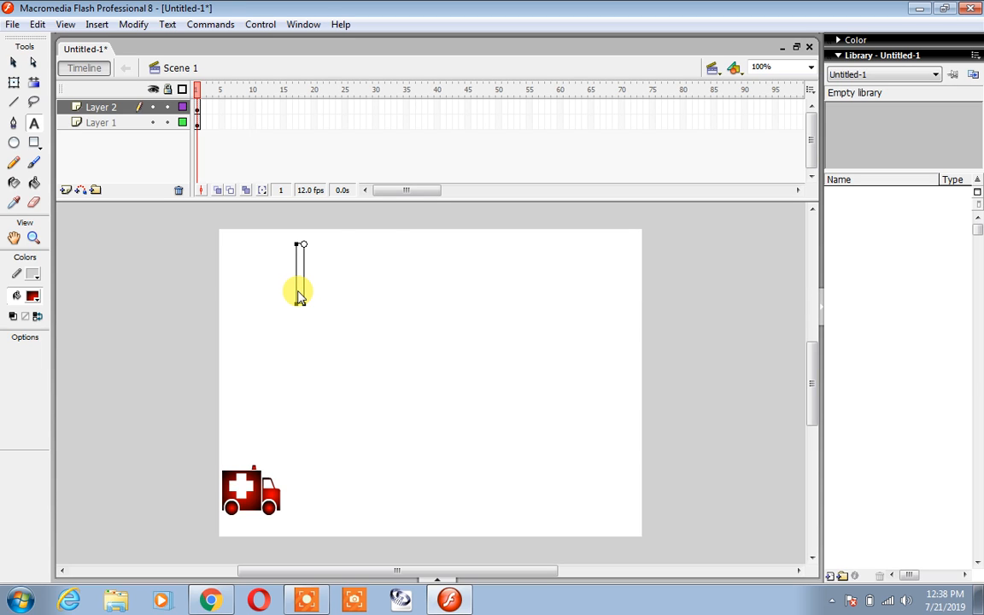
# - Enter "j" as an airplane symbol and enlarge it in the upper-right area of the stage
pyautogui.write('j')
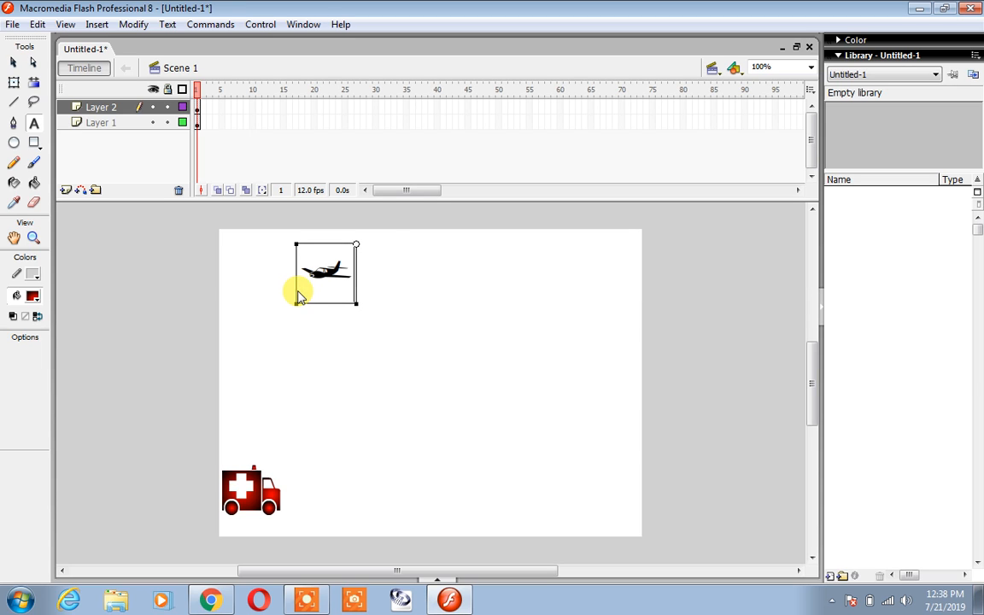
pyautogui.click(14, 63)
pyautogui.click(14, 82)
pyautogui.moveTo(356, 304); pyautogui.dragTo(396, 335)
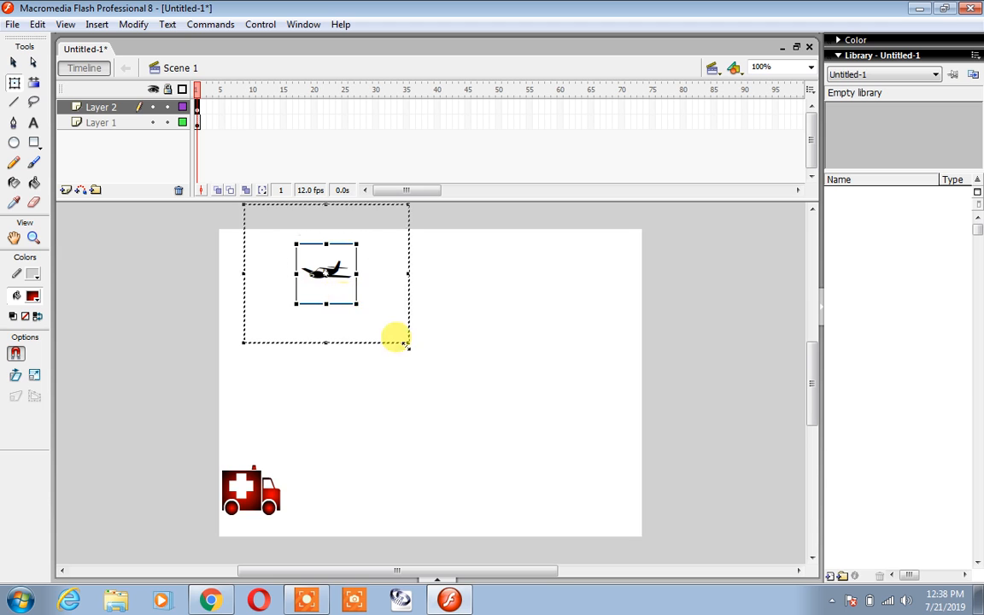
pyautogui.moveTo(385, 289); pyautogui.dragTo(612, 318)
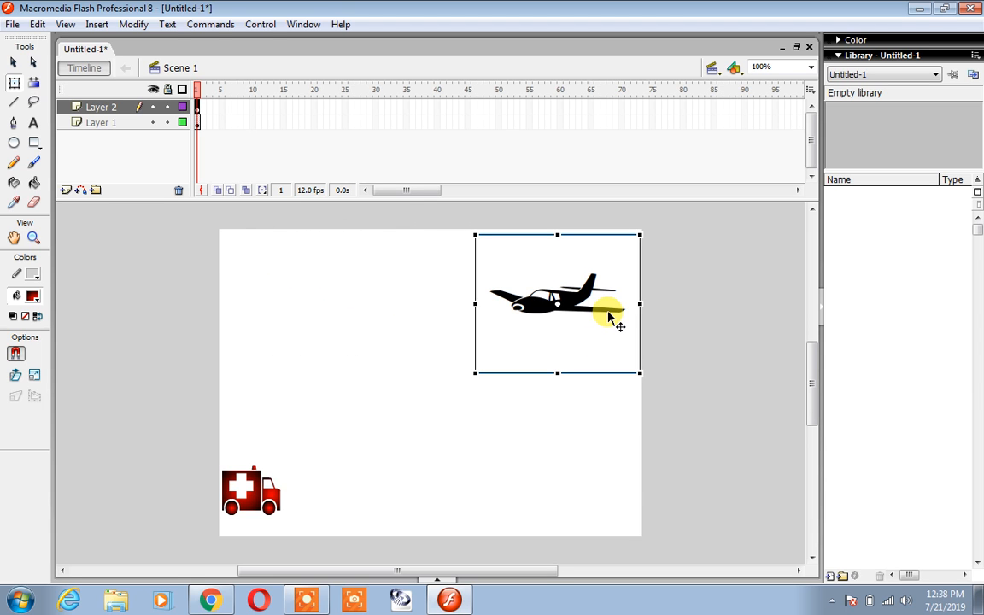
# - Break the airplane apart into a shape and fill it with the green radial gradient
pyautogui.hotkey('ctrl', 'b')
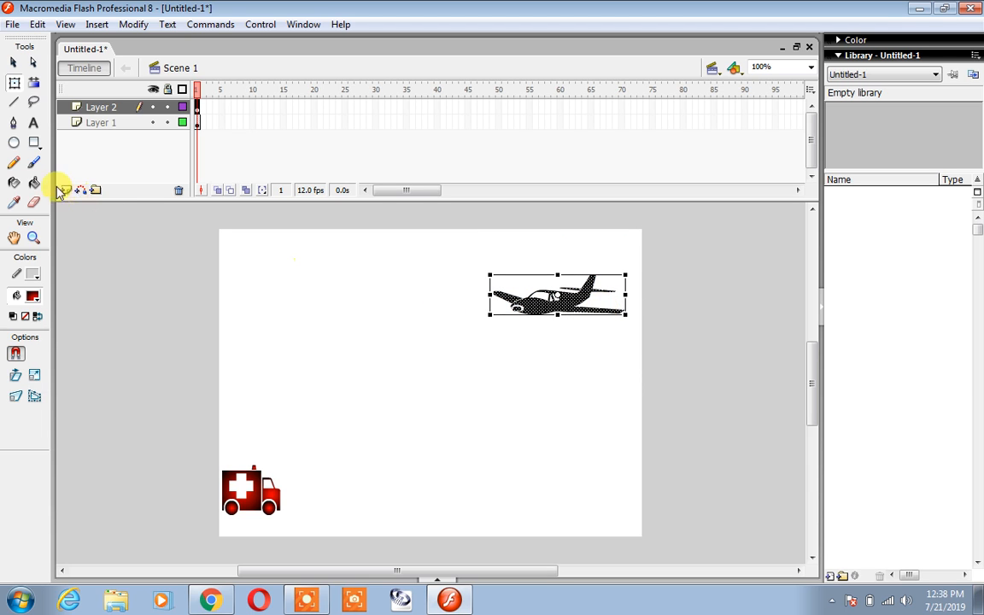
pyautogui.click(32, 295)
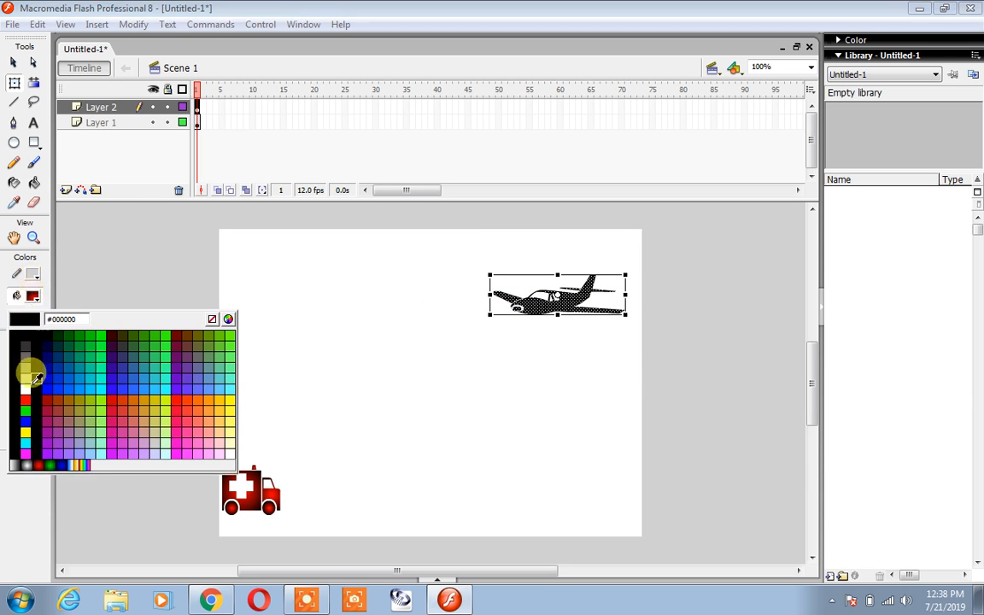
pyautogui.click(49, 464)
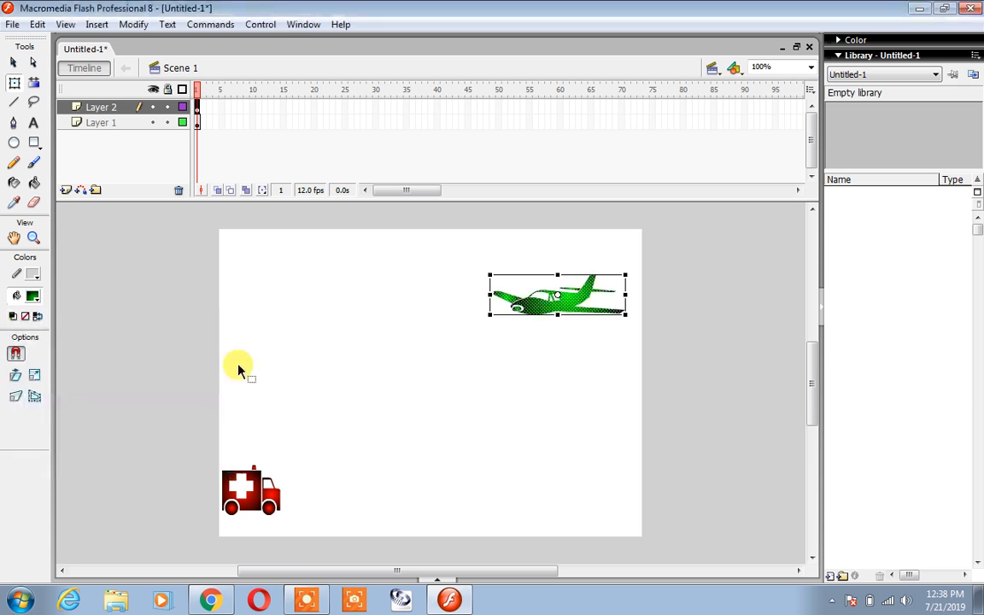
# - Group the airplane shape and the ambulance shape separately, and move the airplane into the upper-right corner of the stage
pyautogui.moveTo(661, 272); pyautogui.dragTo(389, 366)
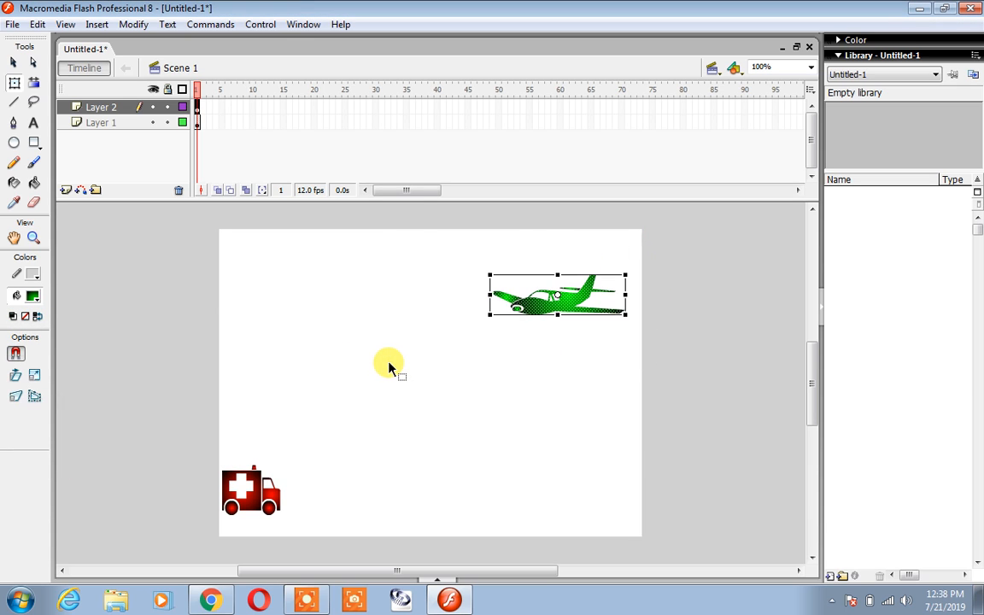
pyautogui.moveTo(182, 431); pyautogui.dragTo(299, 537)
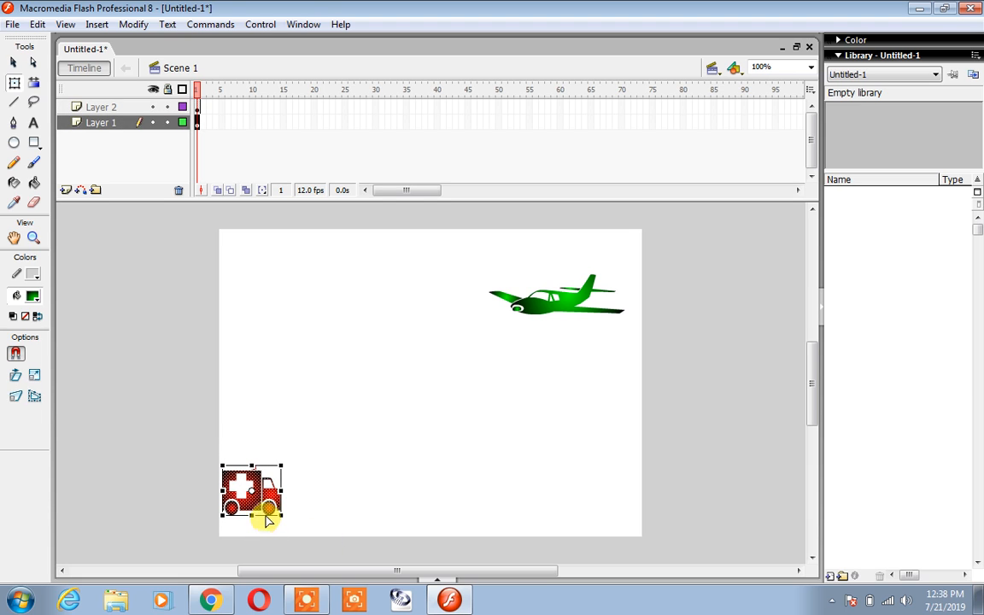
pyautogui.hotkey('ctrl', 'g')
pyautogui.click(151, 435)
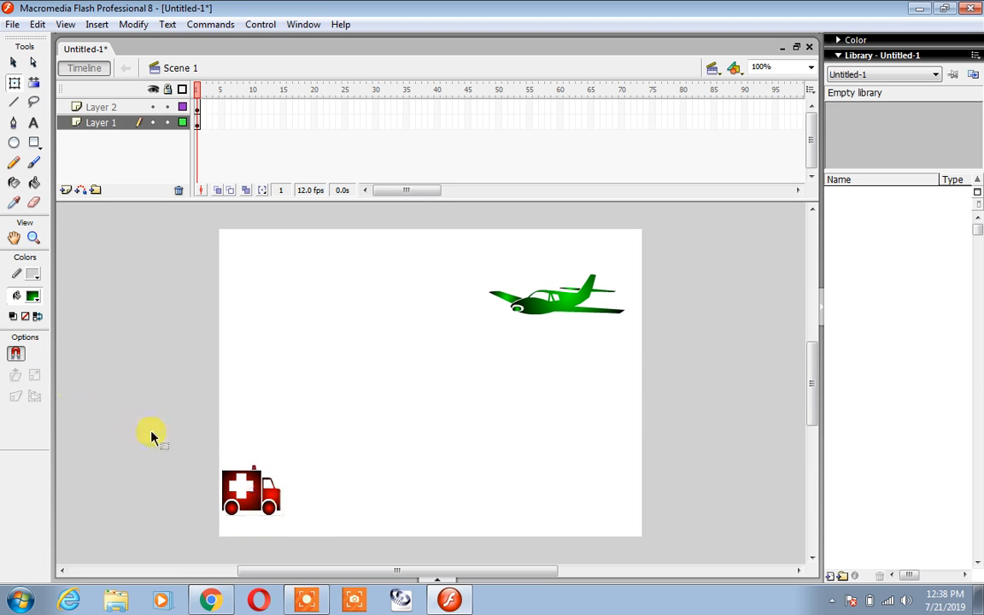
pyautogui.click(244, 499)
pyautogui.click(578, 312)
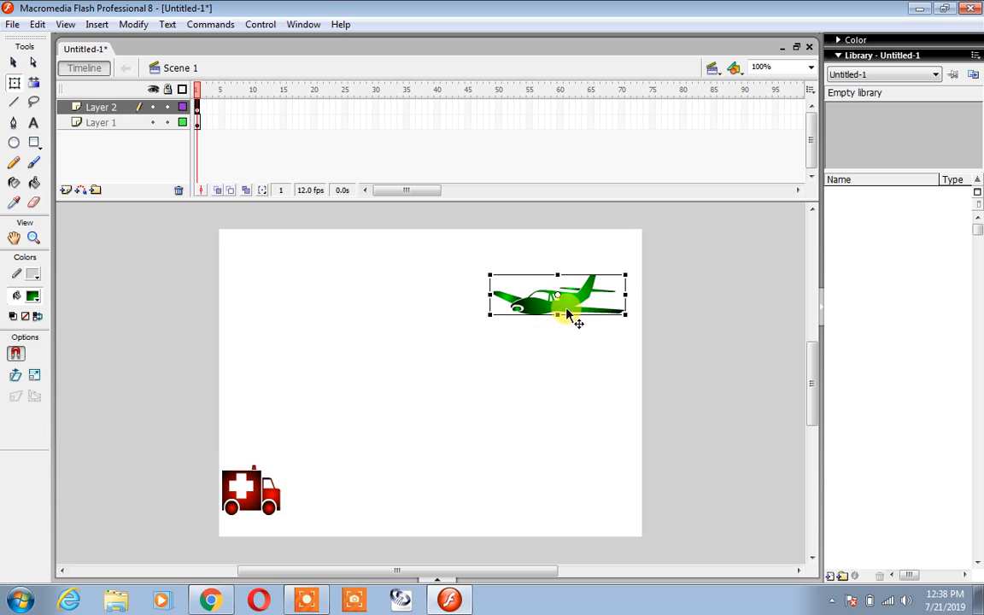
pyautogui.moveTo(578, 303); pyautogui.dragTo(584, 270)
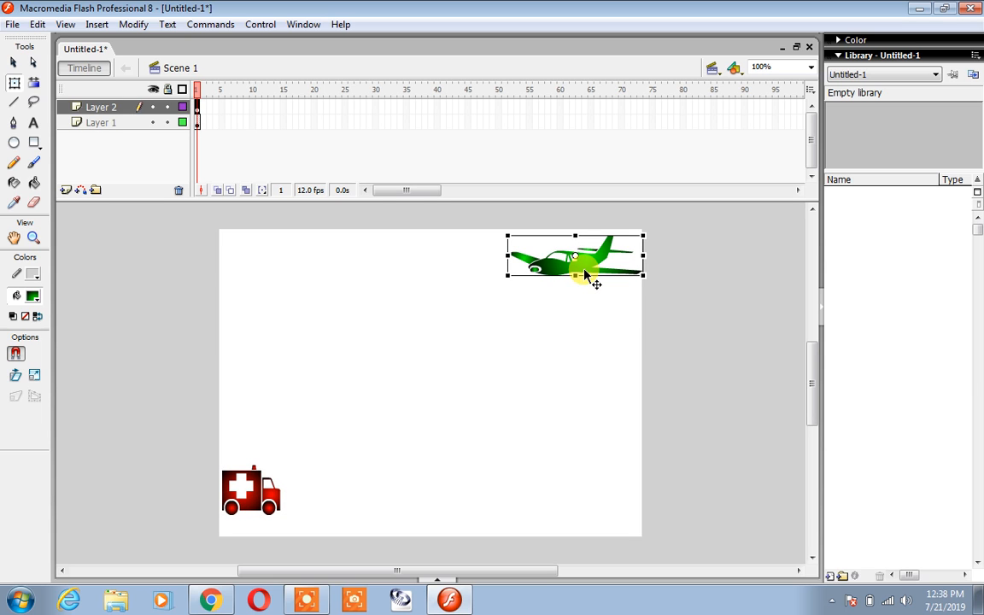
# - Insert keyframes at frame 60 on both the airplane layer and the ambulance layer
pyautogui.click(562, 107)
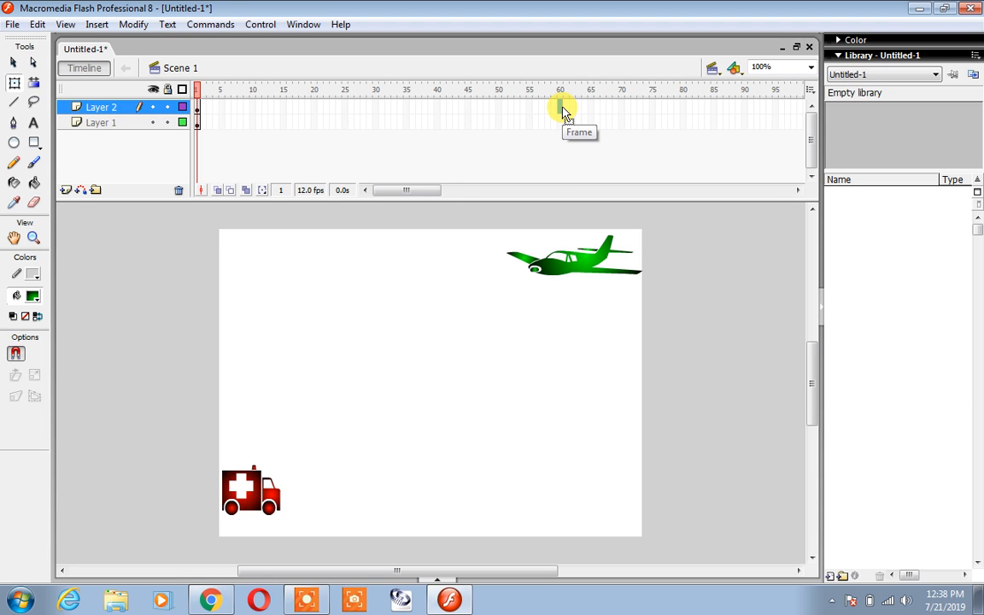
pyautogui.press('F6')
pyautogui.click(561, 123)
pyautogui.press('F6')
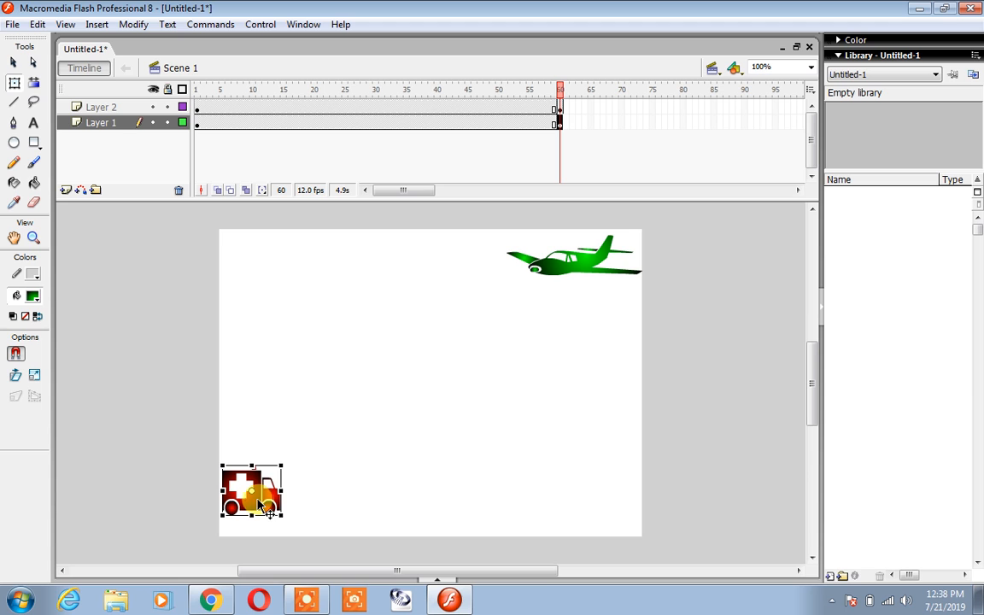
# - At frame 60, move the ambulance right of the stage's centre and the airplane to the upper-left edge of the stage
pyautogui.moveTo(260, 503); pyautogui.dragTo(487, 511)
pyautogui.click(596, 272)
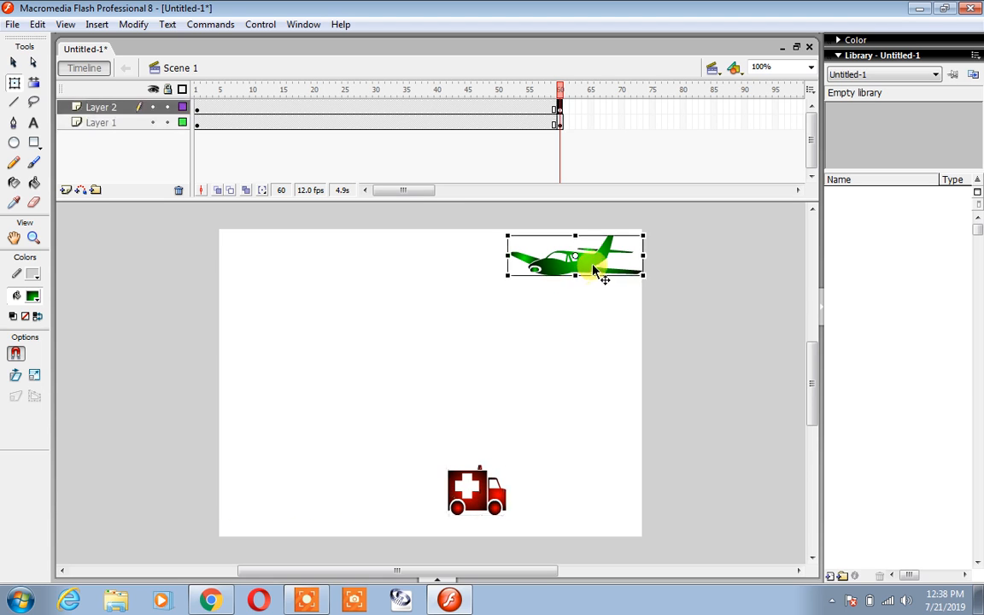
pyautogui.moveTo(603, 261); pyautogui.dragTo(308, 260)
# - Create motion tweens on Layer 2 and Layer 1 between frames 1 and 60, and test the movie
pyautogui.rightClick(340, 108)
pyautogui.click(354, 116)
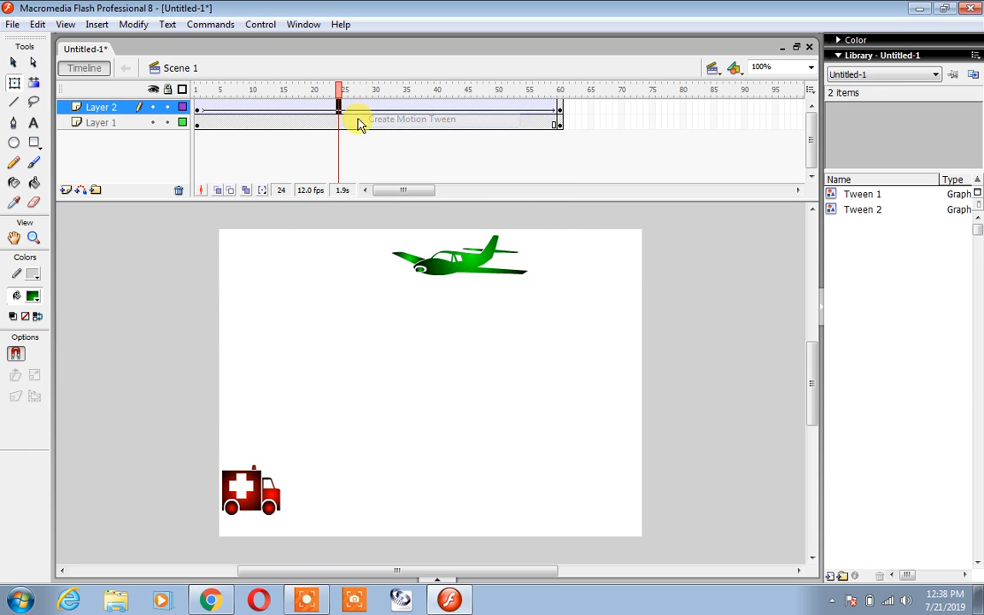
pyautogui.rightClick(357, 123)
pyautogui.click(370, 132)
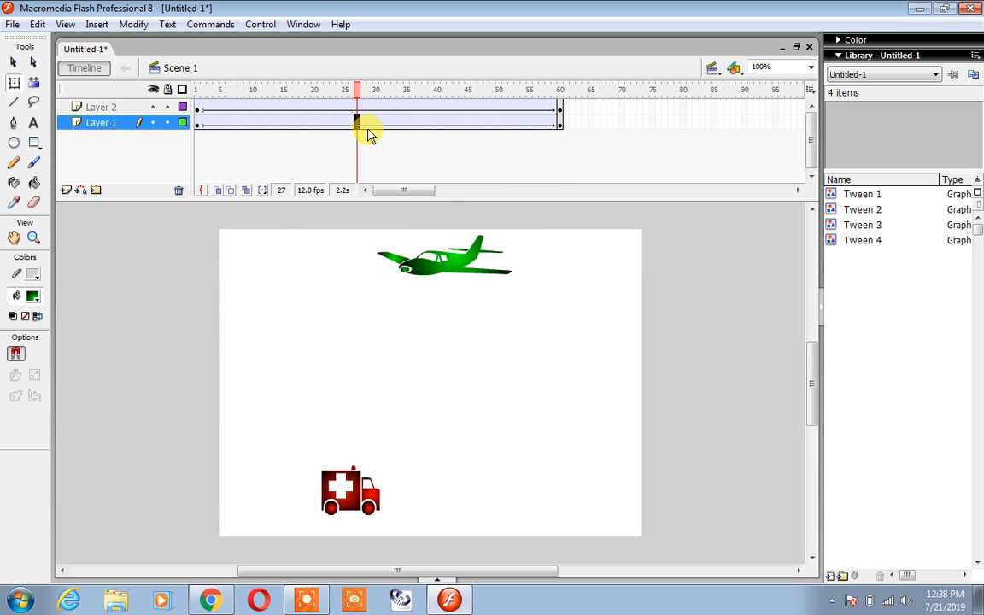
pyautogui.hotkey('ctrl', 'Return')
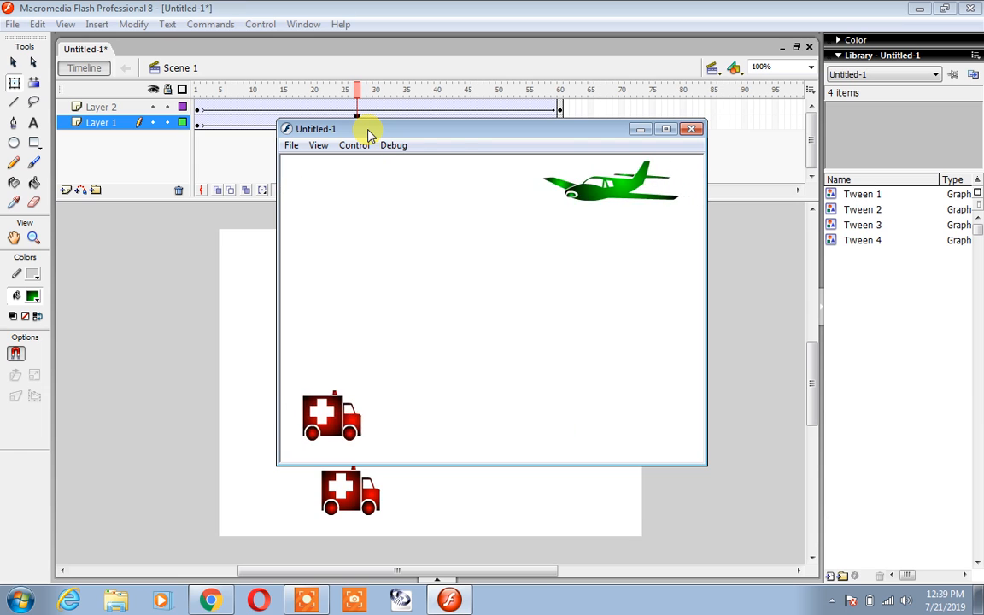
pyautogui.click(692, 129)
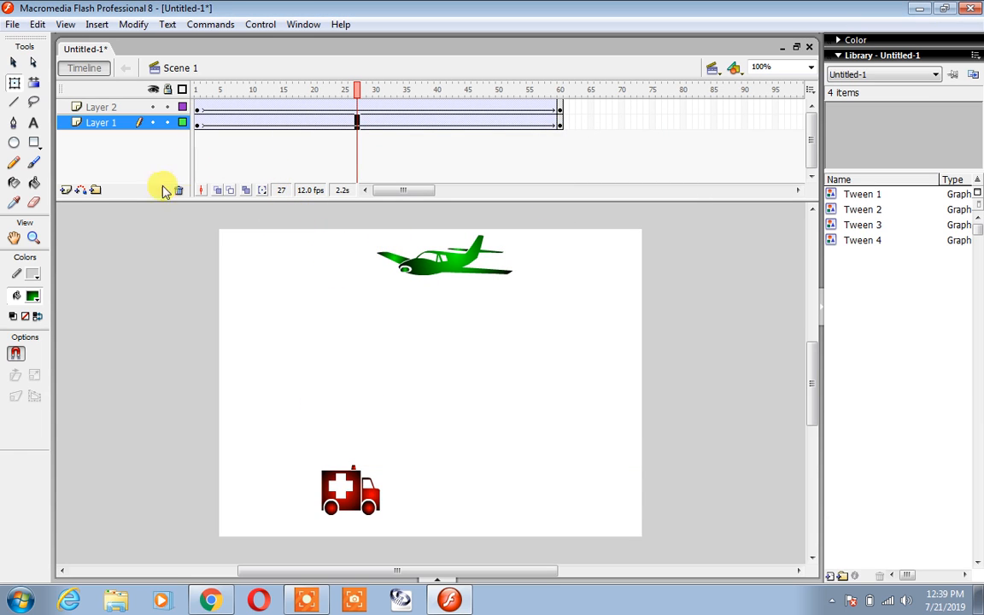
# - Add a new layer, place it above the airplane layer, and go to its first frame
pyautogui.click(66, 190)
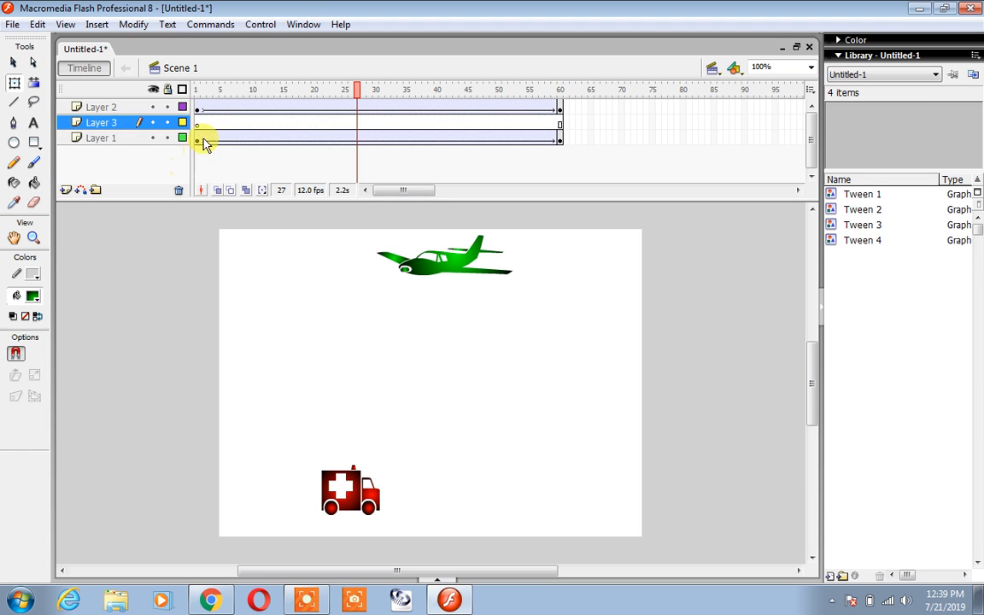
pyautogui.moveTo(110, 124); pyautogui.dragTo(118, 107)
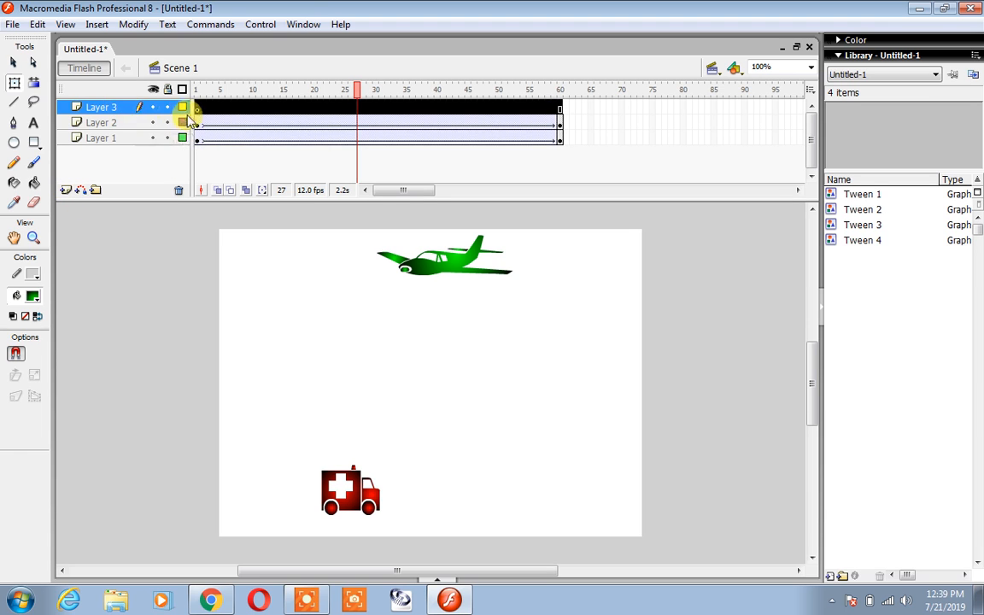
pyautogui.click(197, 106)
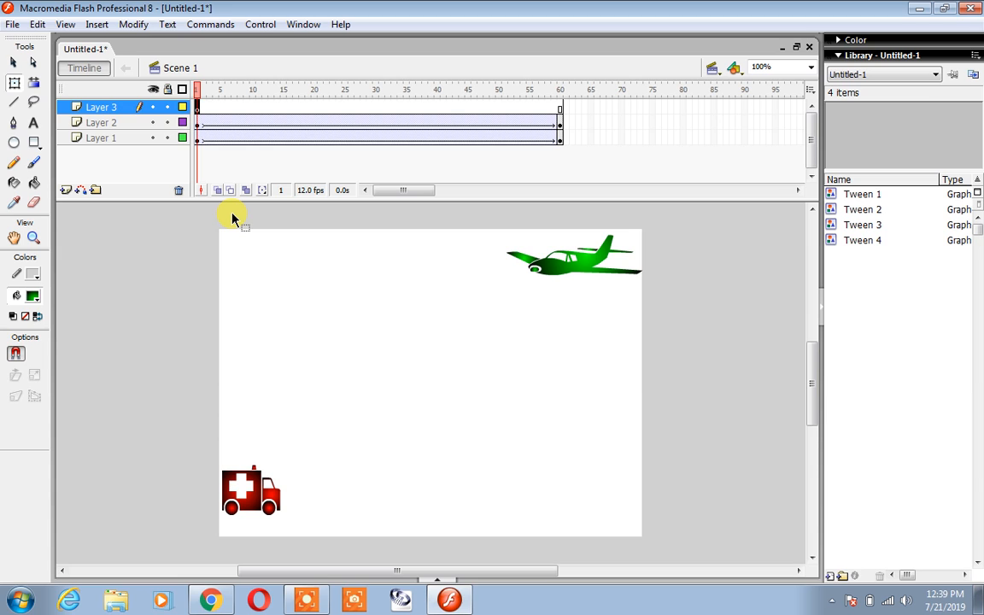
# - Draw a small circle just below the airplane, move its fill down off the outline, and delete the leftover outline
pyautogui.click(16, 142)
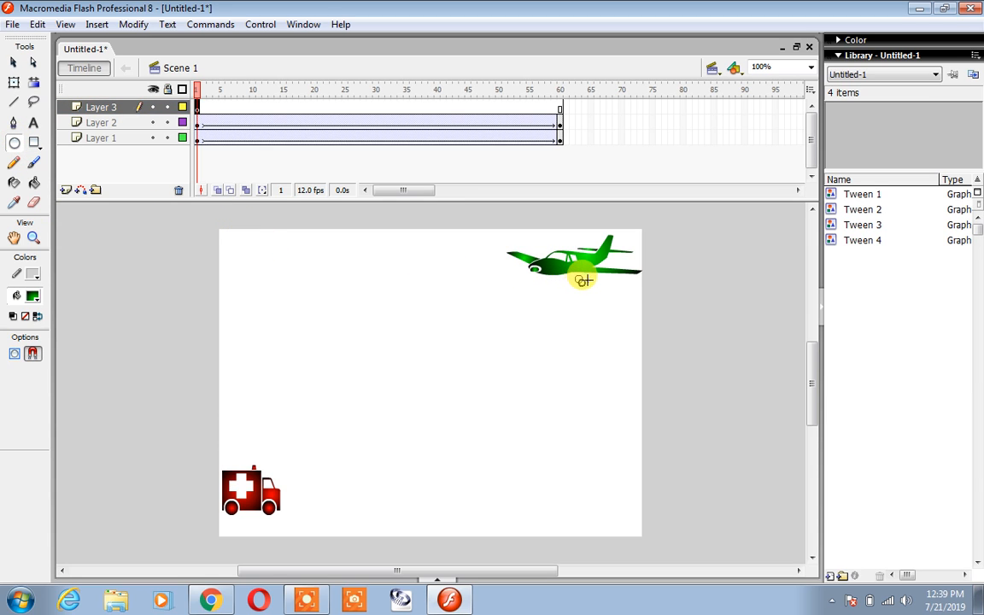
pyautogui.moveTo(576, 275); pyautogui.dragTo(602, 301)
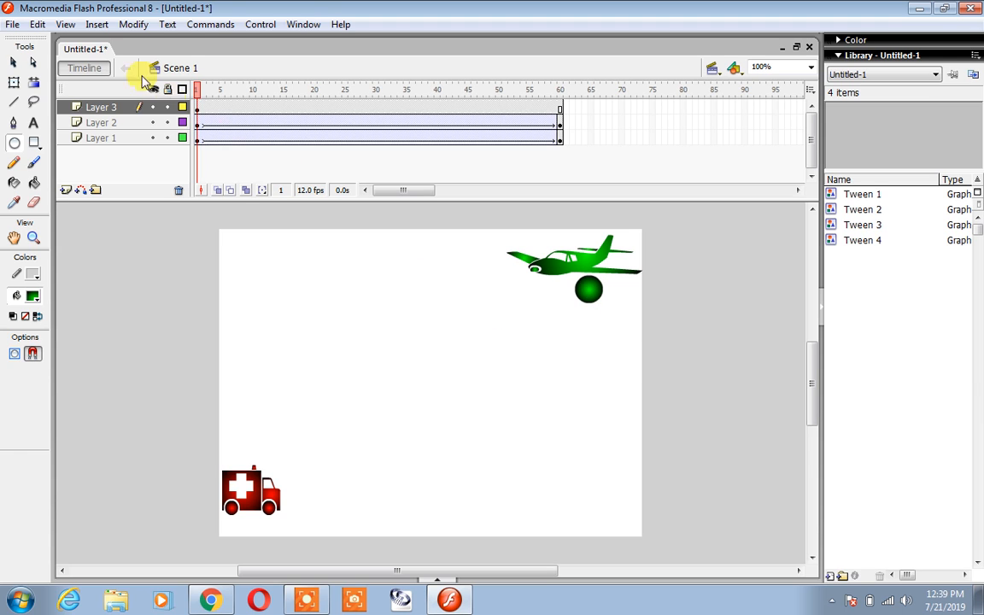
pyautogui.click(16, 63)
pyautogui.moveTo(583, 295); pyautogui.dragTo(597, 341)
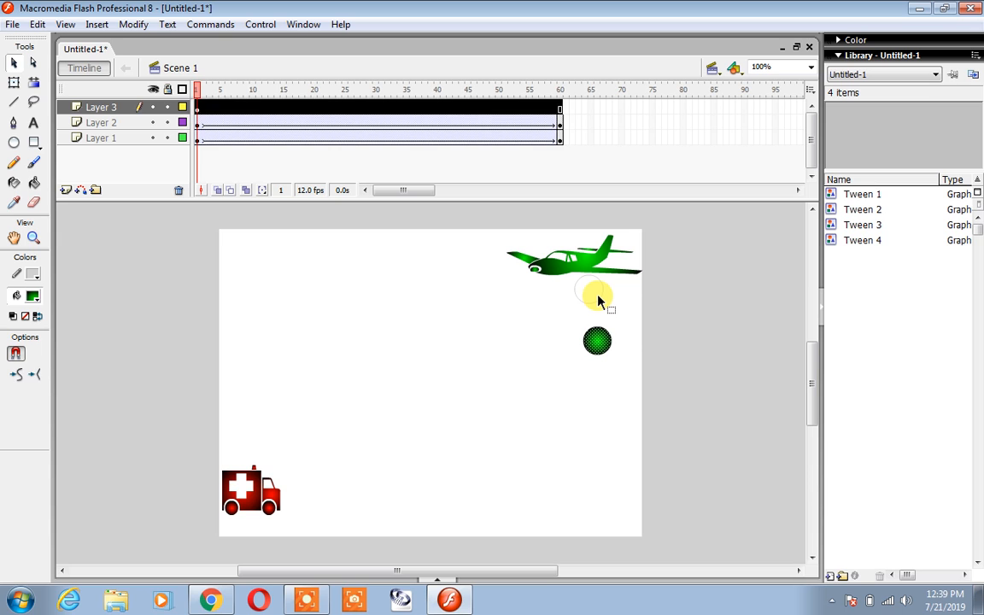
pyautogui.click(598, 301)
pyautogui.click(600, 300)
pyautogui.press('Delete')
# - Fill the small circle with solid black
pyautogui.click(598, 342)
pyautogui.click(36, 296)
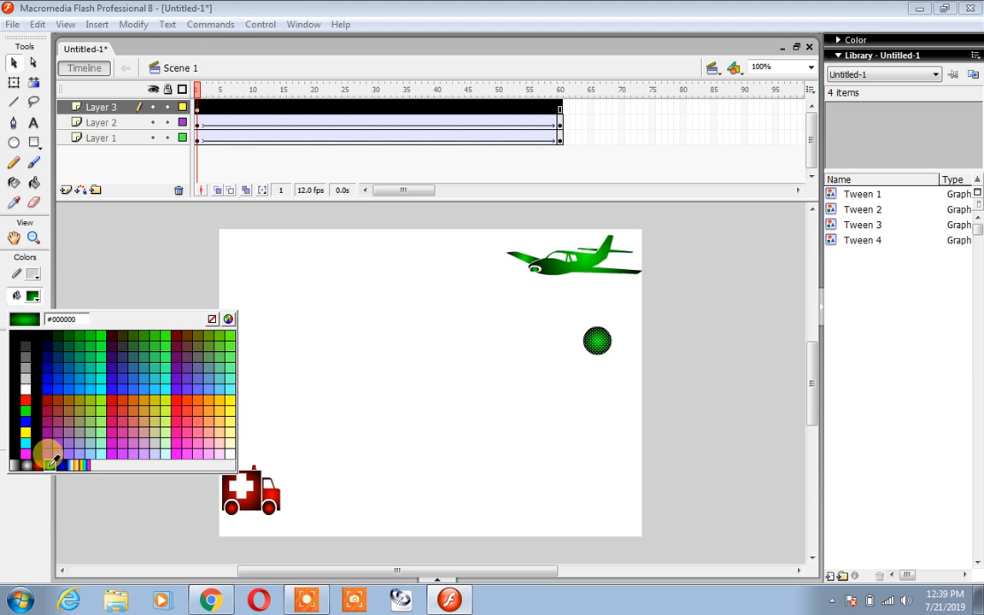
pyautogui.click(19, 350)
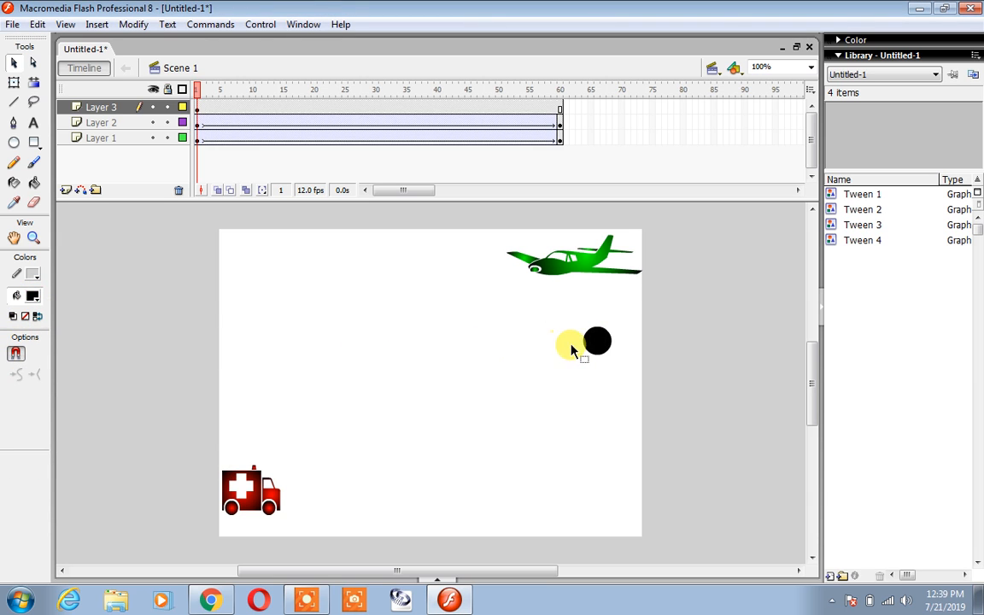
# - Move the black circle up onto the underside of the airplane at frame 1
pyautogui.click(597, 346)
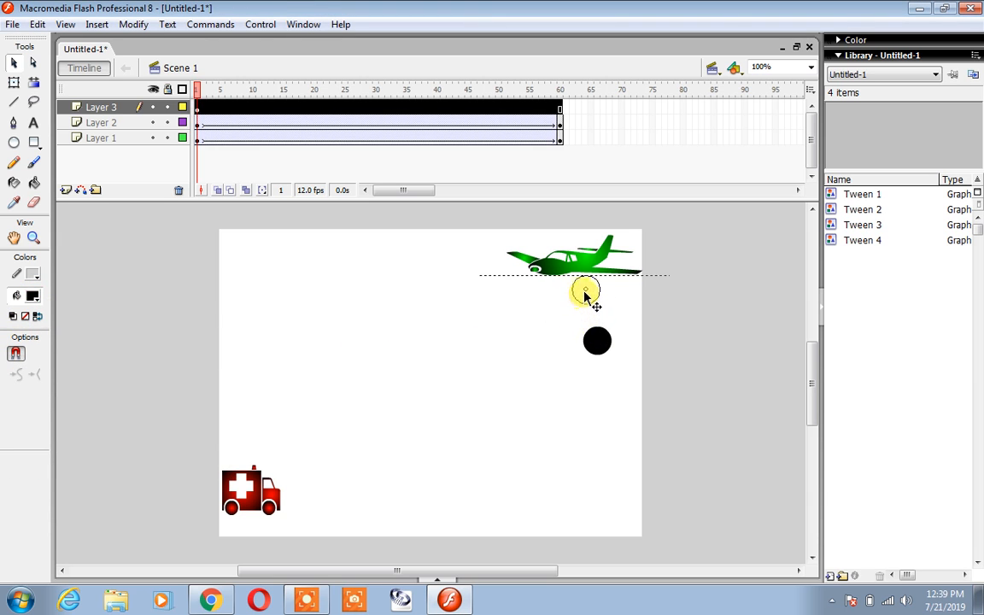
pyautogui.moveTo(585, 284); pyautogui.dragTo(582, 277)
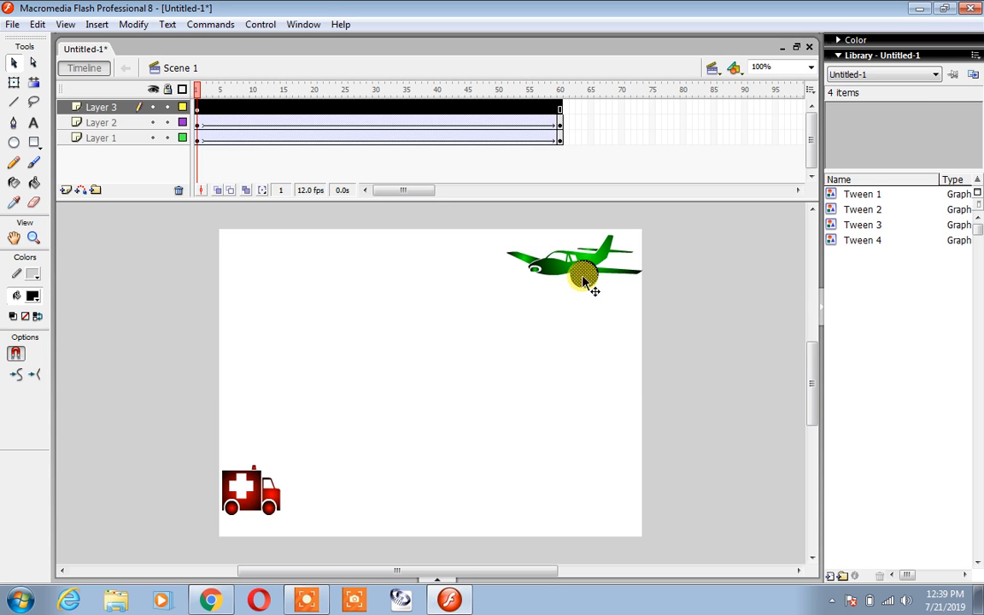
pyautogui.click(472, 319)
pyautogui.moveTo(195, 89)
pyautogui.mouseDown()
pyautogui.moveTo(211, 92)
pyautogui.moveTo(198, 92)
pyautogui.mouseUp()
pyautogui.click(578, 293)
# - Insert a keyframe at frame 60 on Layer 3 and move the black circle onto the ambulance's roof
pyautogui.moveTo(198, 92); pyautogui.dragTo(563, 113)
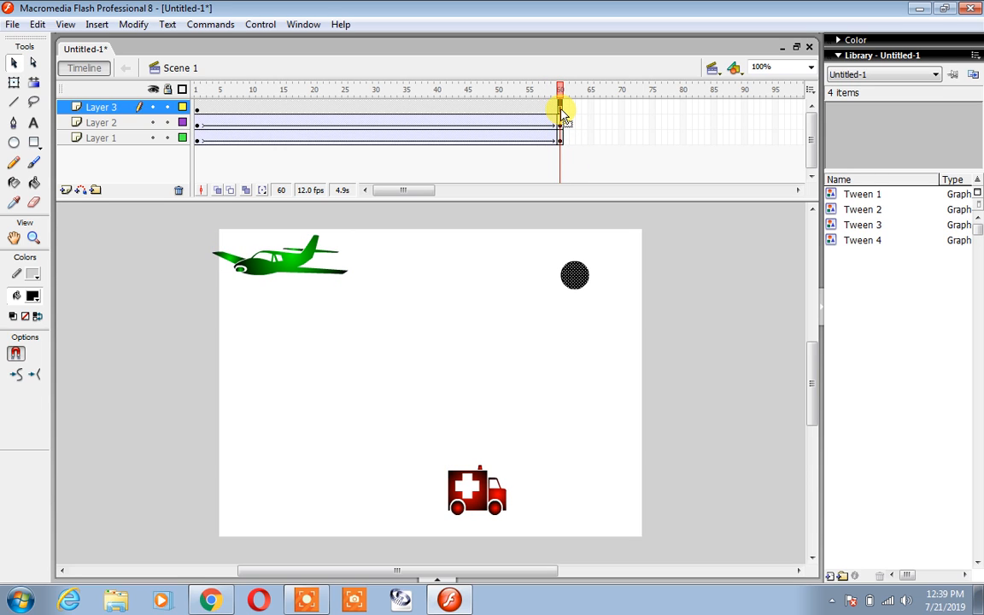
pyautogui.press('F6')
pyautogui.moveTo(576, 288); pyautogui.dragTo(472, 464)
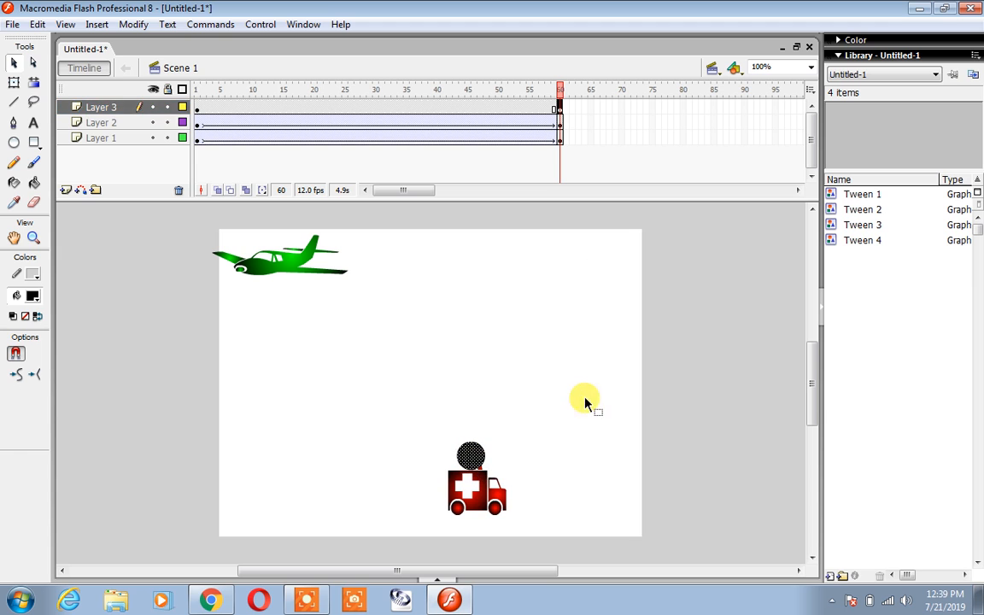
# - Create a motion tween for the black circle on Layer 3 and test the movie
pyautogui.rightClick(458, 112)
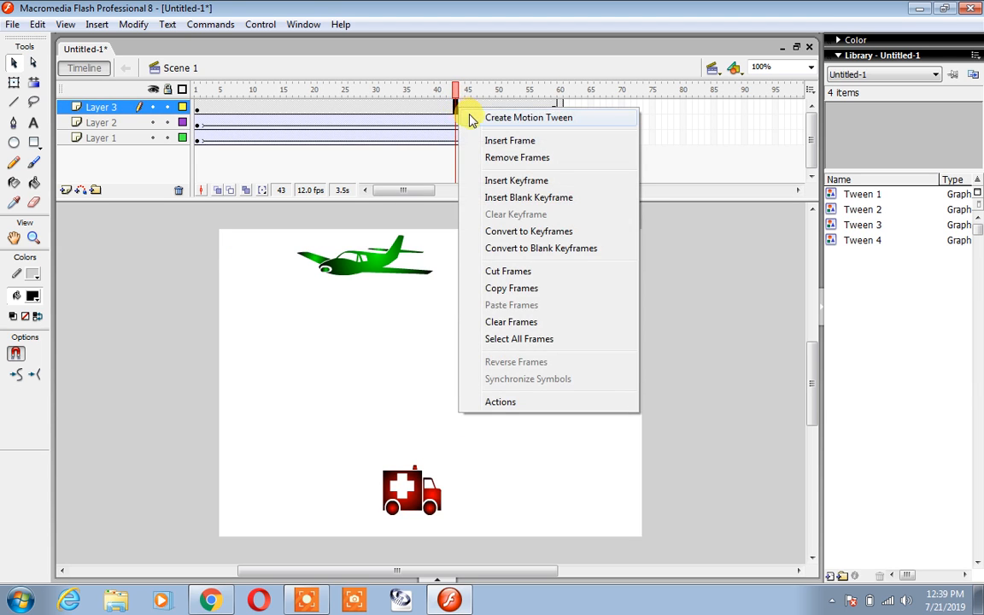
pyautogui.click(469, 119)
pyautogui.hotkey('ctrl', 'Return')
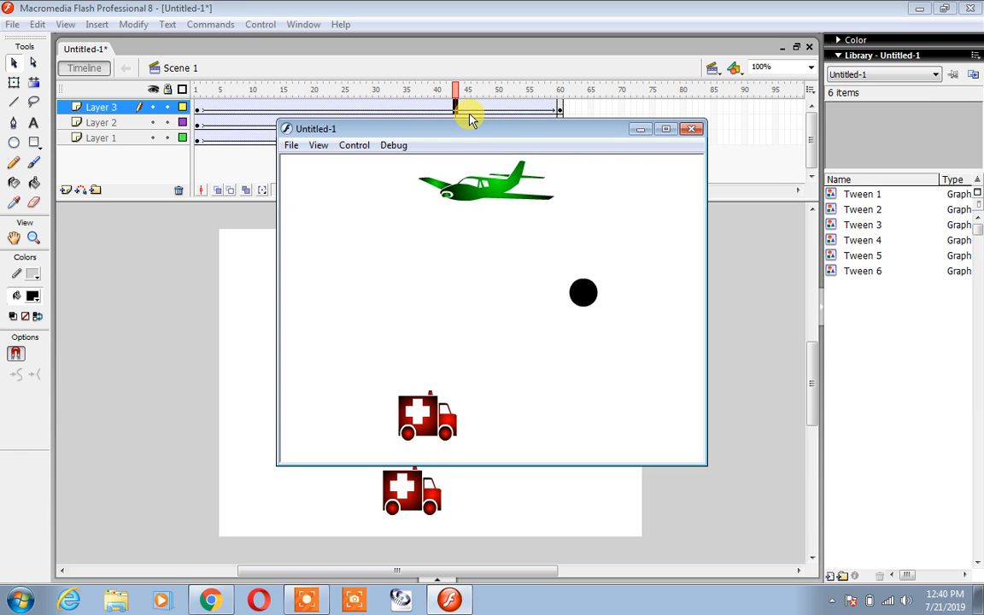
pyautogui.click(692, 128)
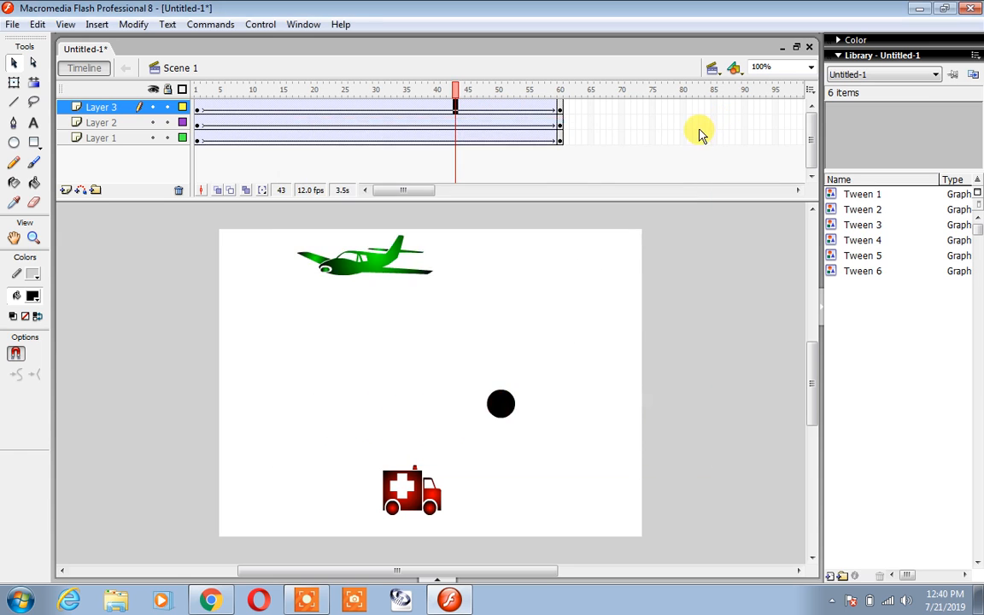
# - Apply the Explode timeline effect to the ambulance at frame 60 with a 20-frame duration, and test the movie
pyautogui.click(370, 456)
pyautogui.moveTo(457, 90); pyautogui.dragTo(562, 93)
pyautogui.click(476, 500)
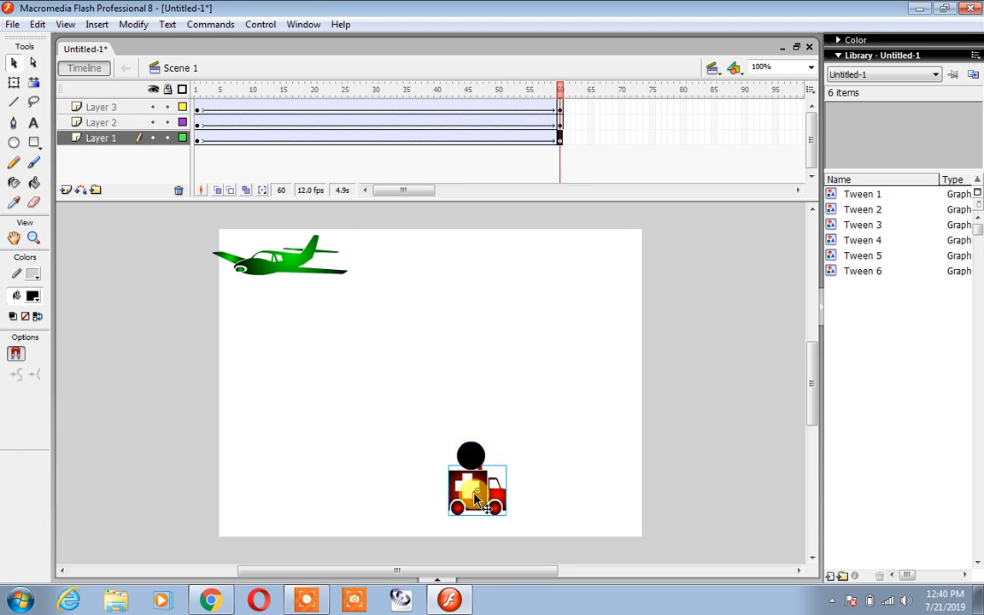
pyautogui.rightClick(487, 499)
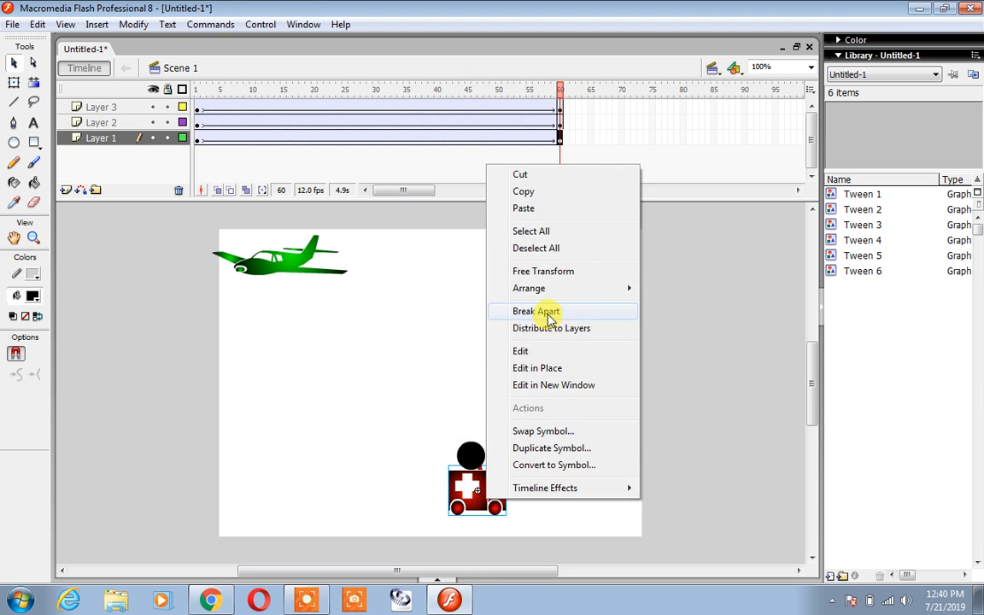
pyautogui.moveTo(593, 499)
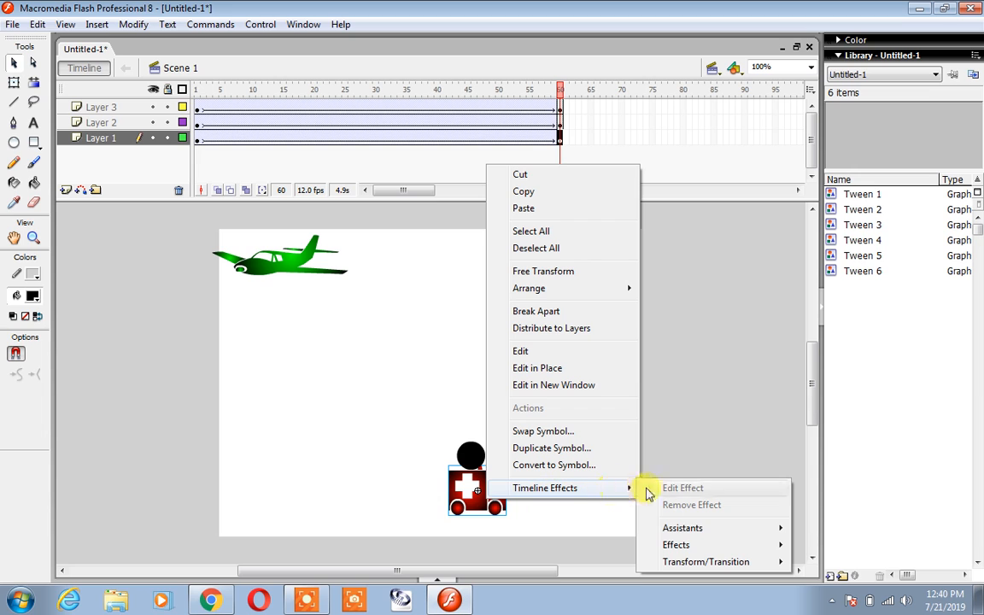
pyautogui.moveTo(677, 554)
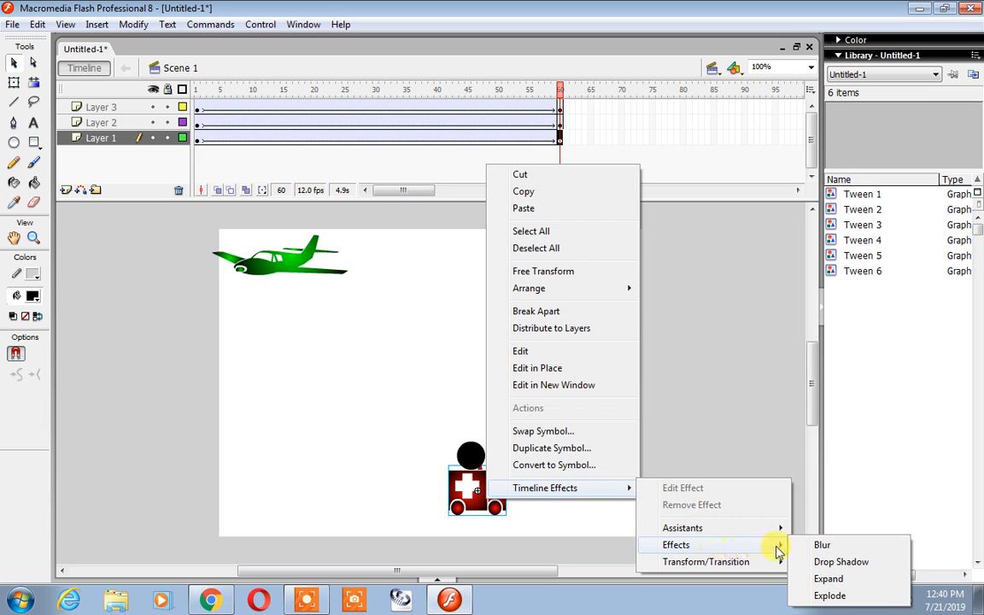
pyautogui.click(841, 599)
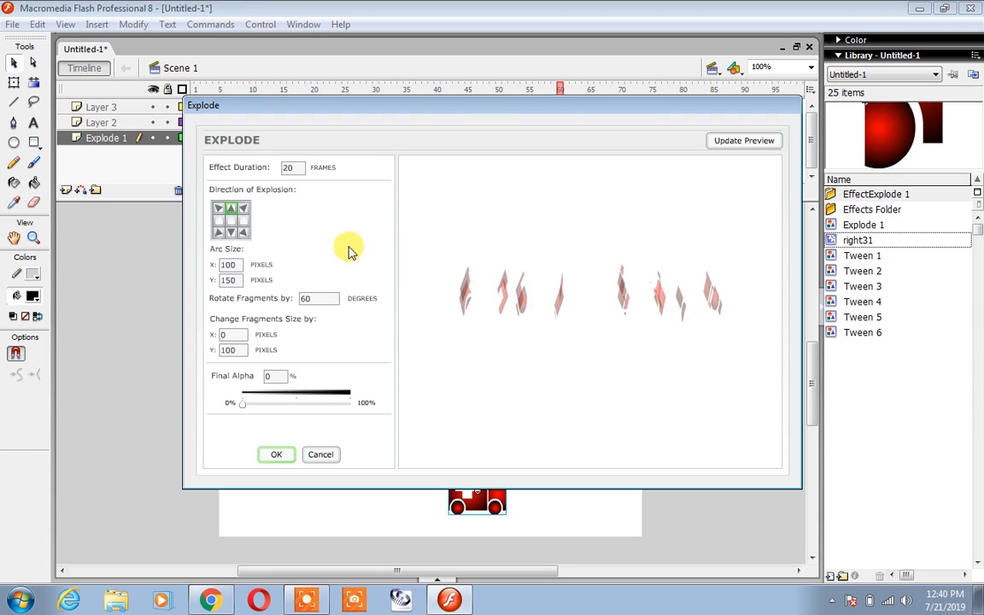
pyautogui.click(278, 455)
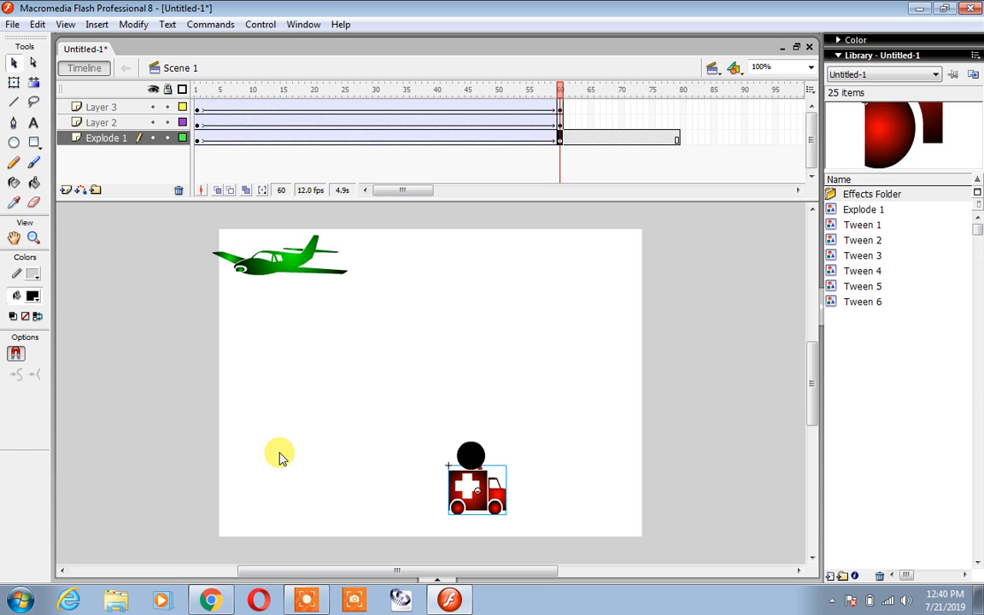
pyautogui.hotkey('ctrl', 'Return')
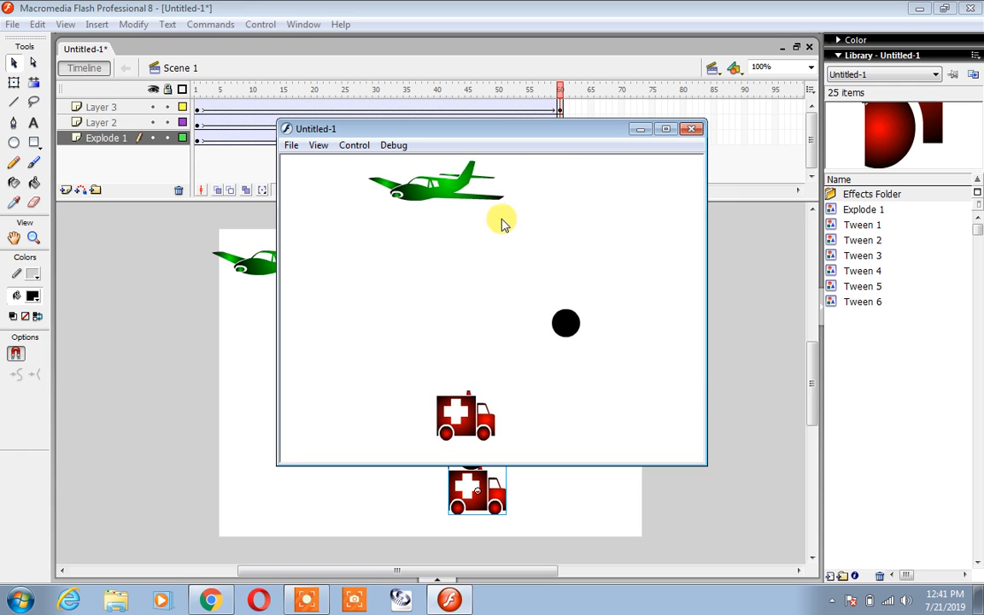
pyautogui.click(694, 130)
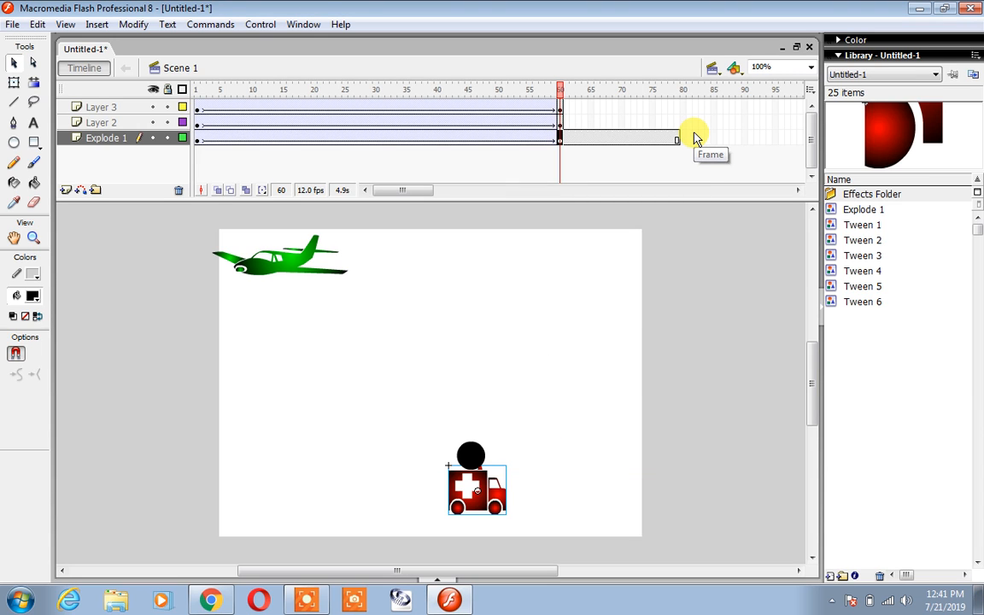